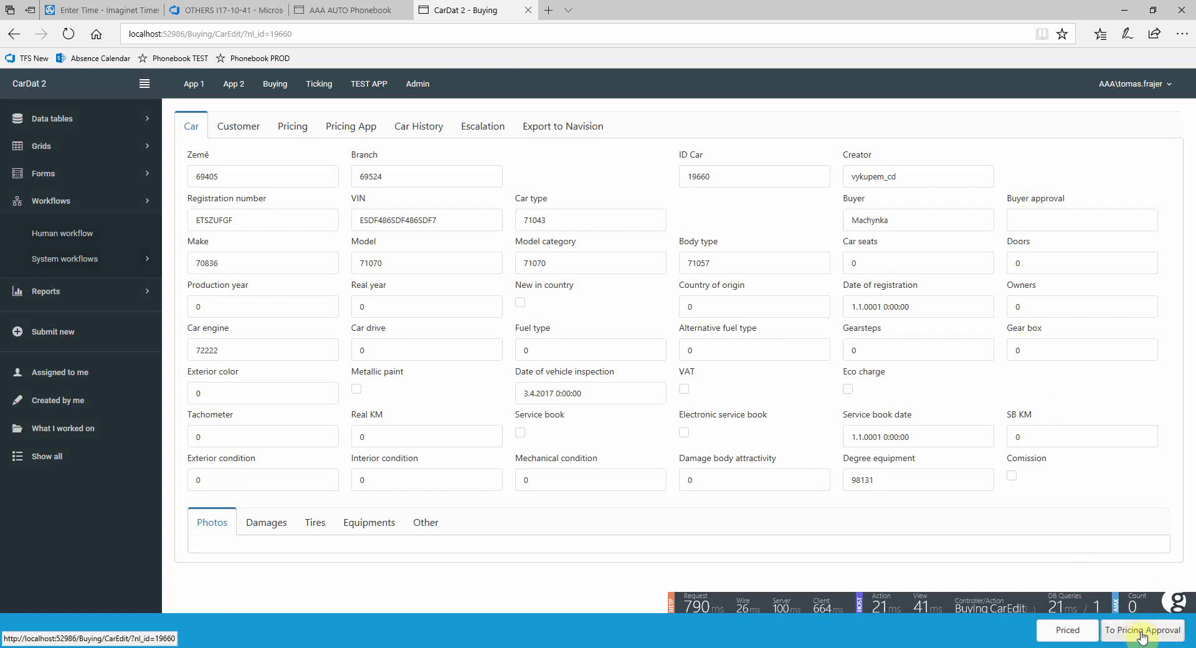
# Rename the To Pricing Approval transition in the Buying human workflow to "To Pricing Approval XYZ" and update the workflow.
pyautogui.click(62, 236)
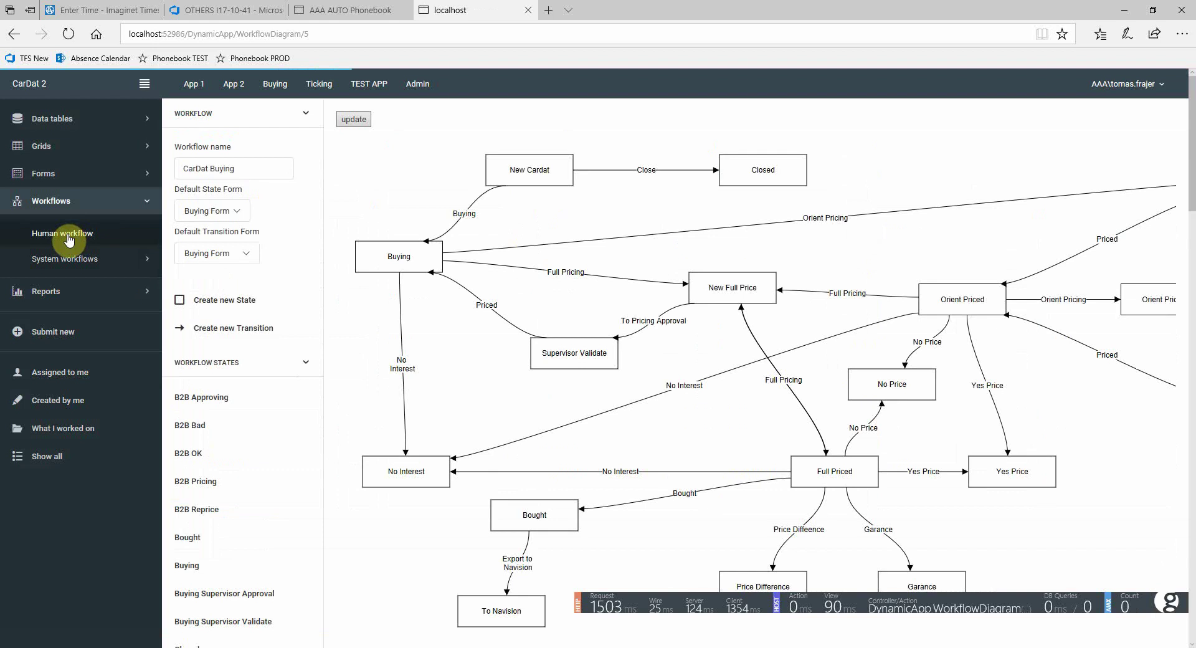
pyautogui.click(669, 321)
pyautogui.doubleClick(666, 320)
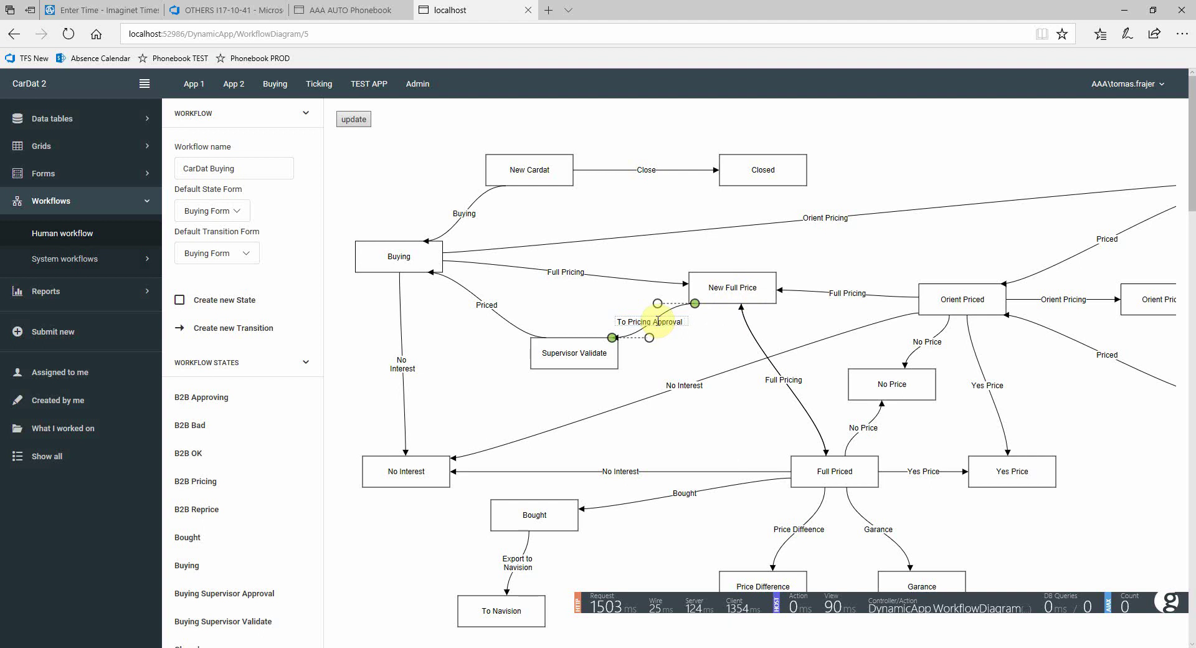
pyautogui.write('XYZ')
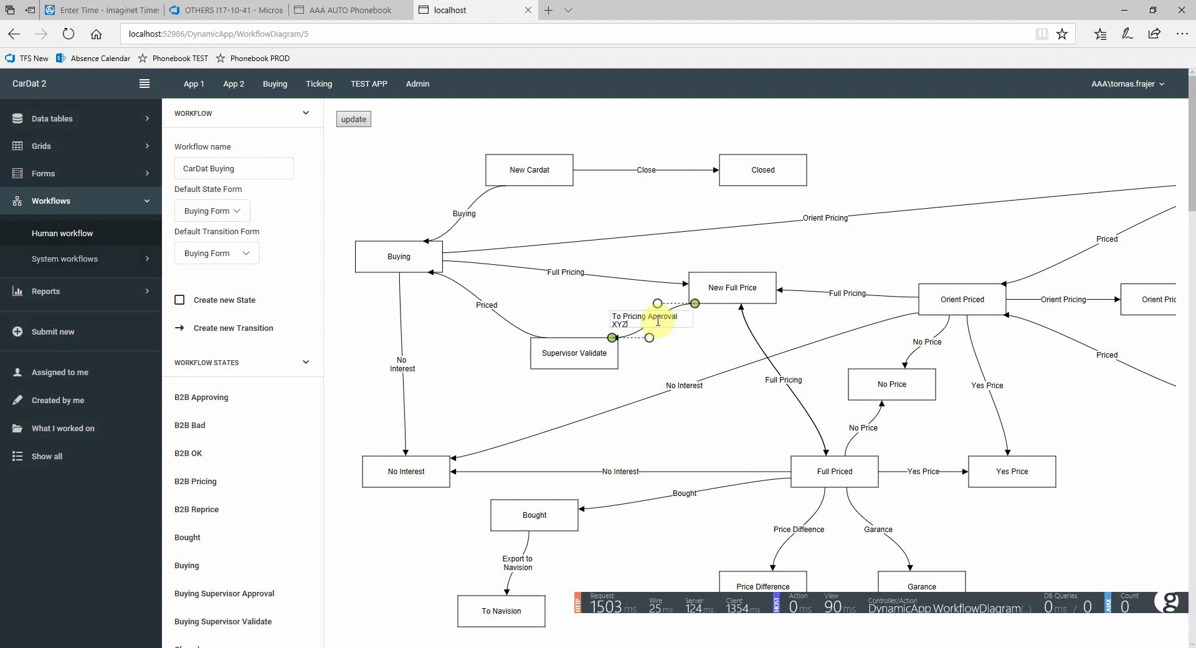
pyautogui.click(671, 347)
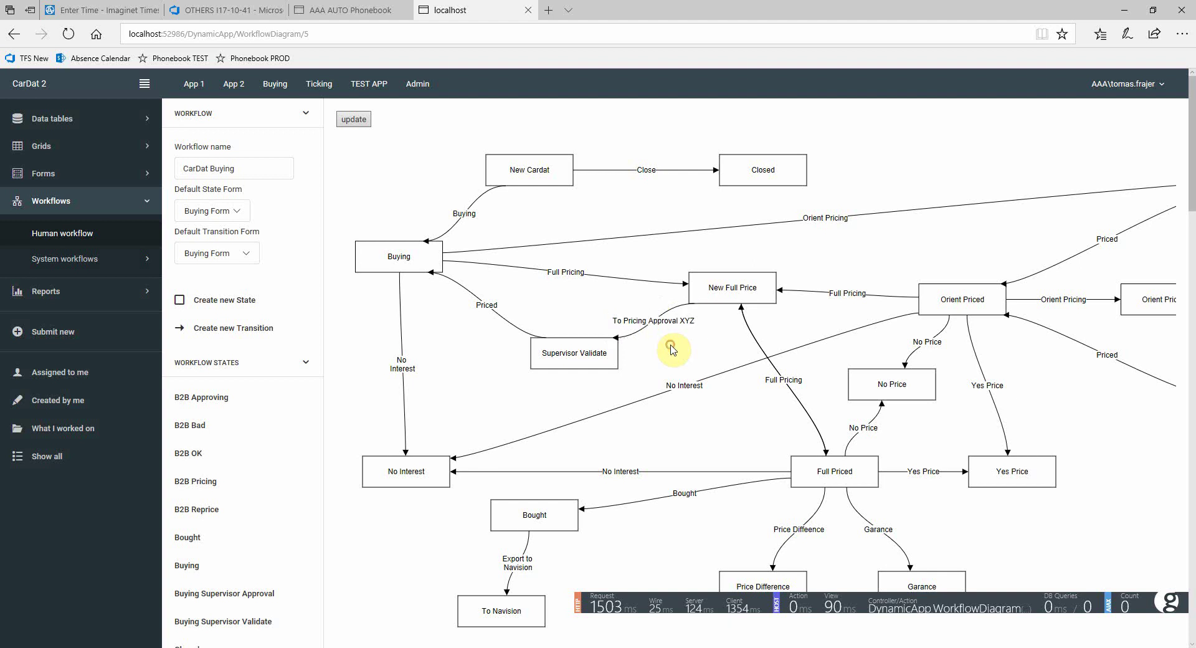
pyautogui.click(365, 124)
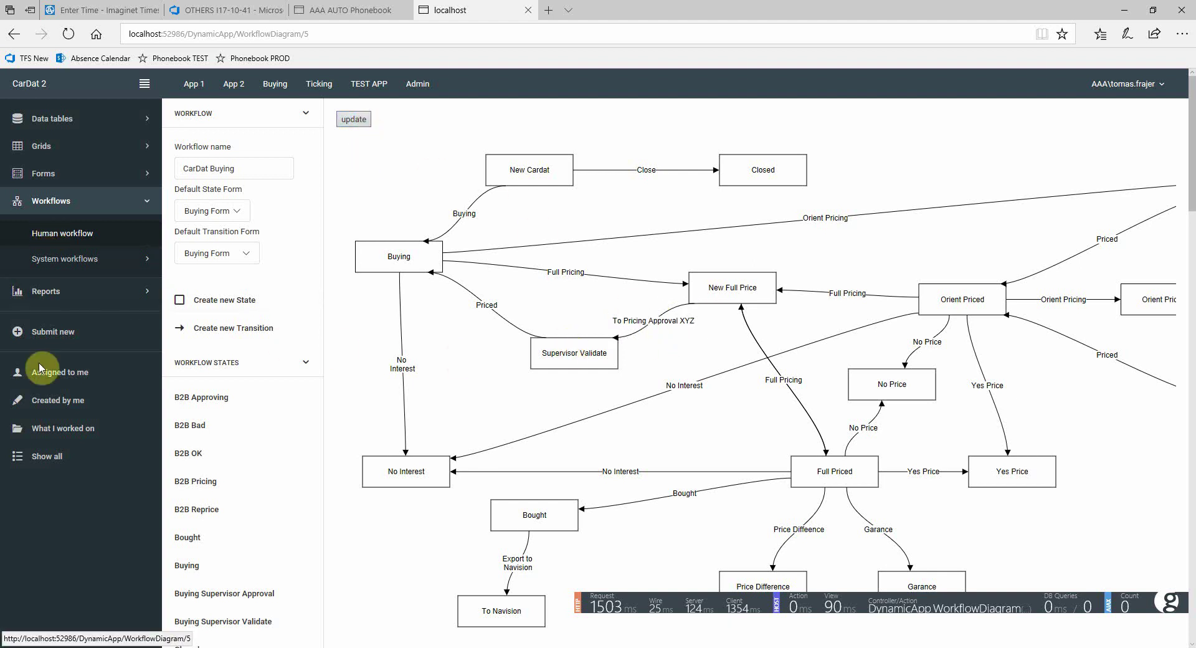
# Open car 19660 from the full Buying list and examine the page's SQL queries in the Glimpse diagnostics.
pyautogui.click(38, 461)
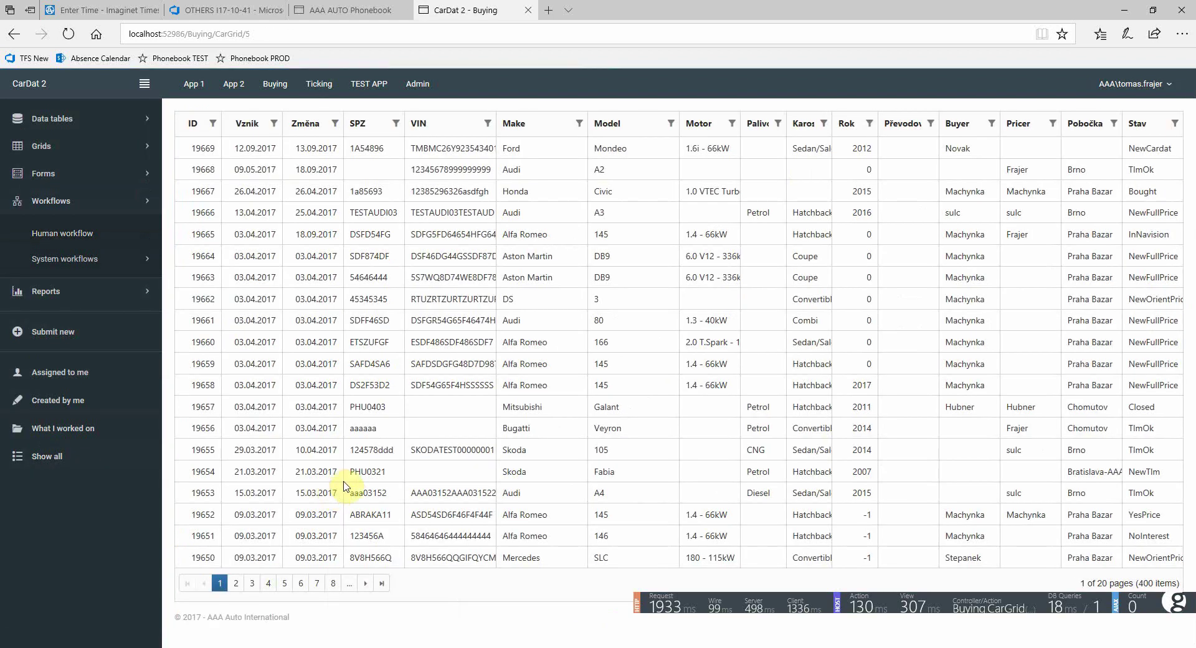
pyautogui.click(967, 342)
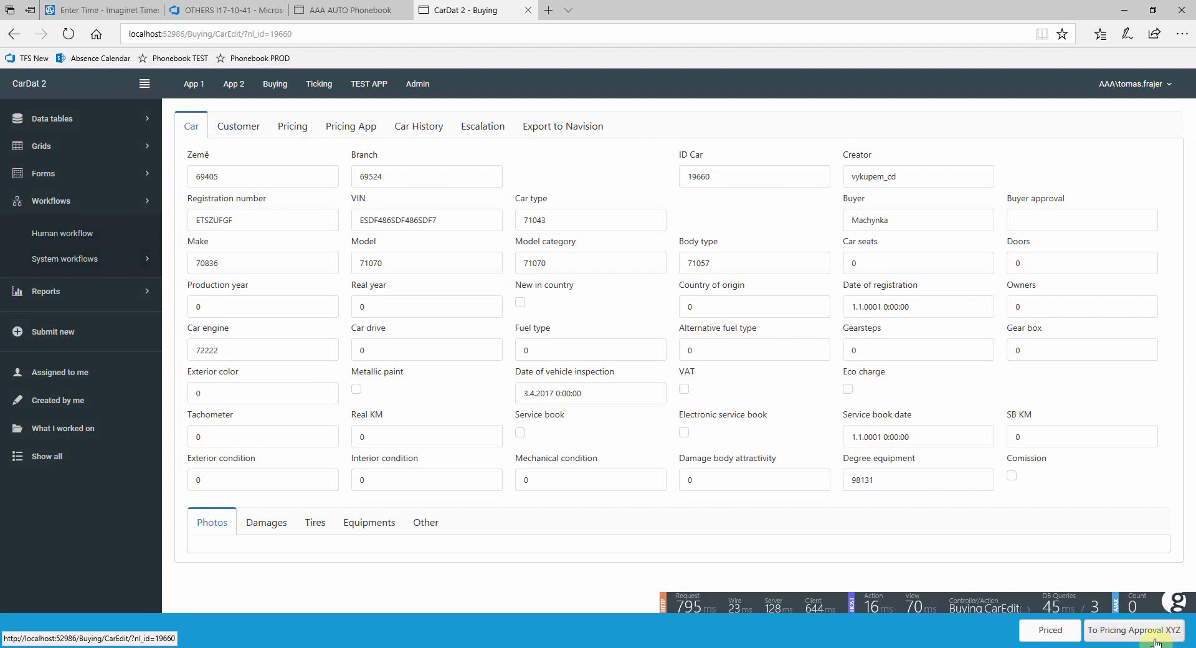
pyautogui.moveTo(1068, 604)
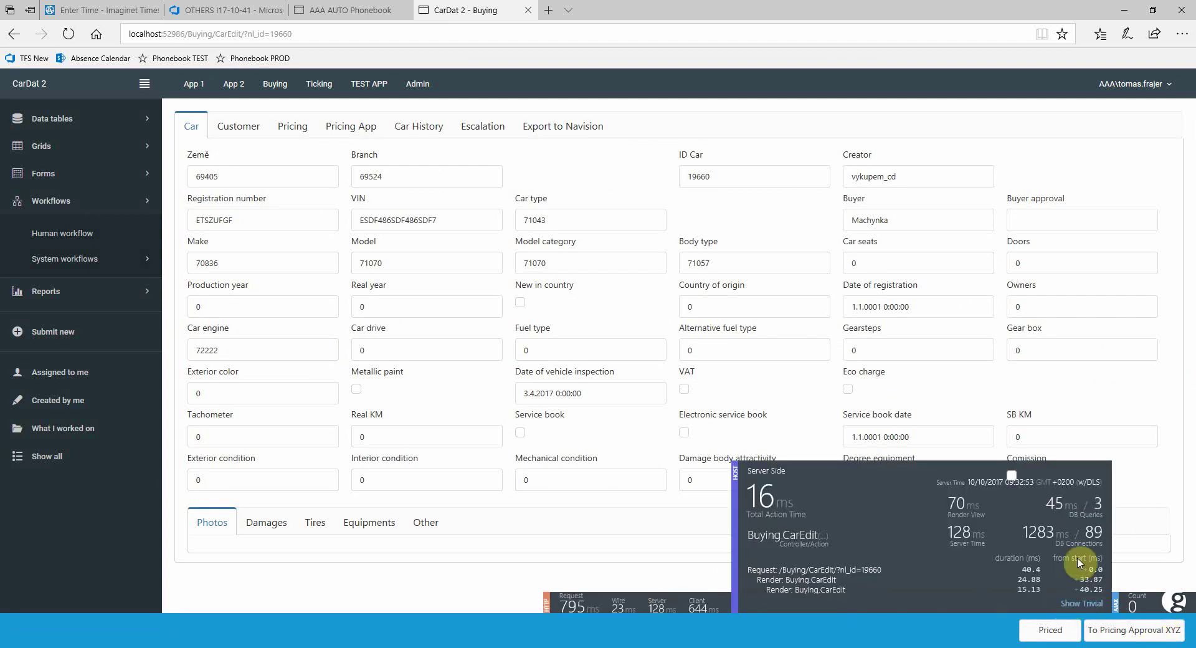
pyautogui.click(1174, 601)
pyautogui.scroll(-15, 307, 498)
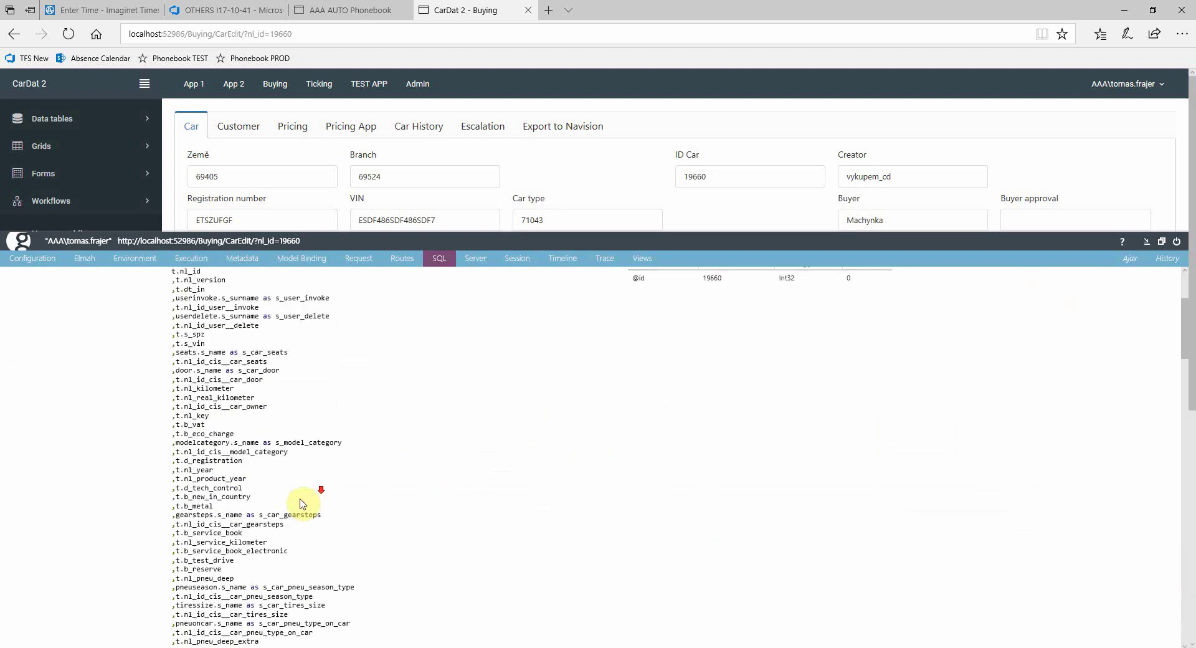
pyautogui.scroll(-10, 260, 504)
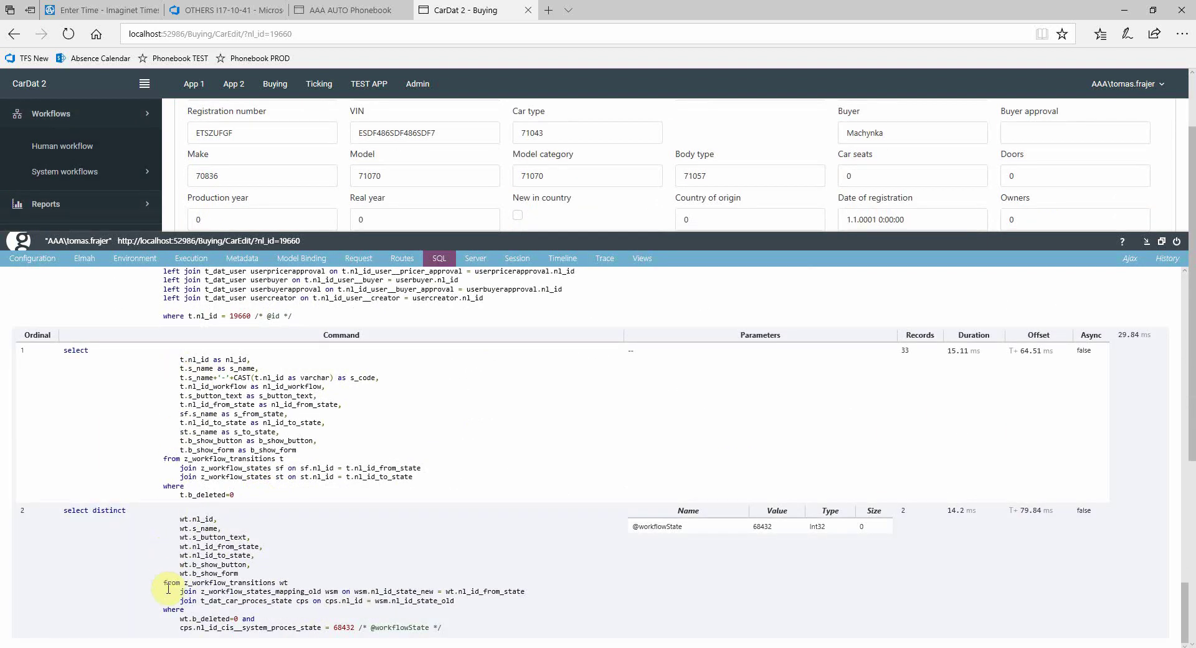
pyautogui.scroll(10, 400, 567)
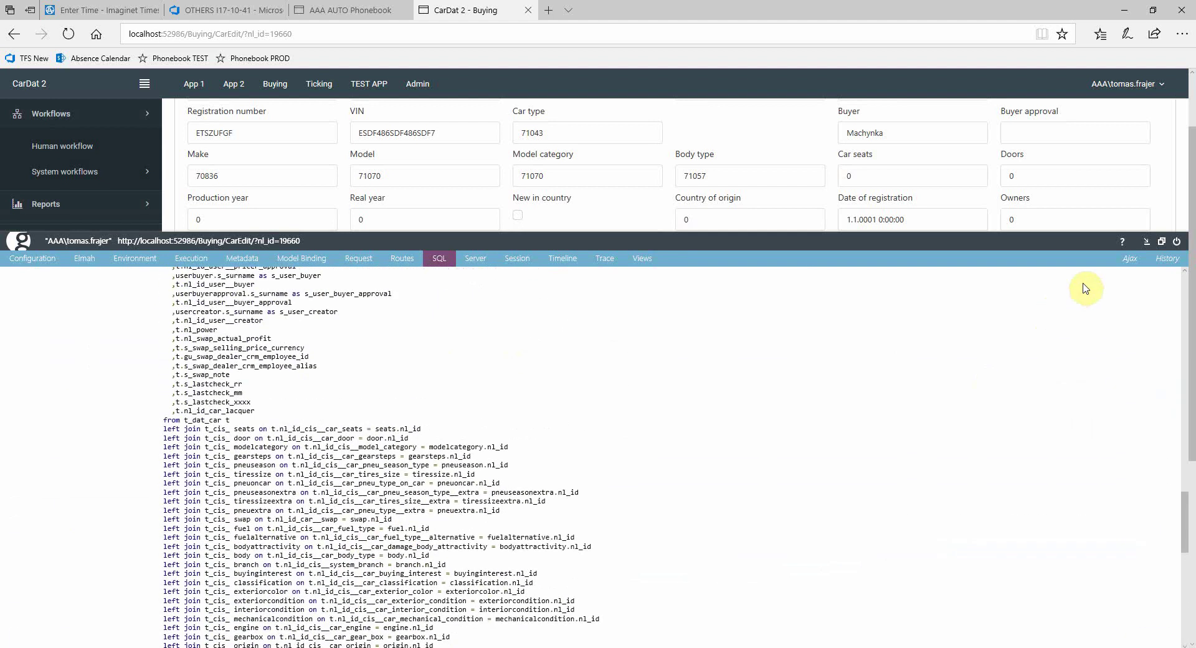
pyautogui.click(1146, 243)
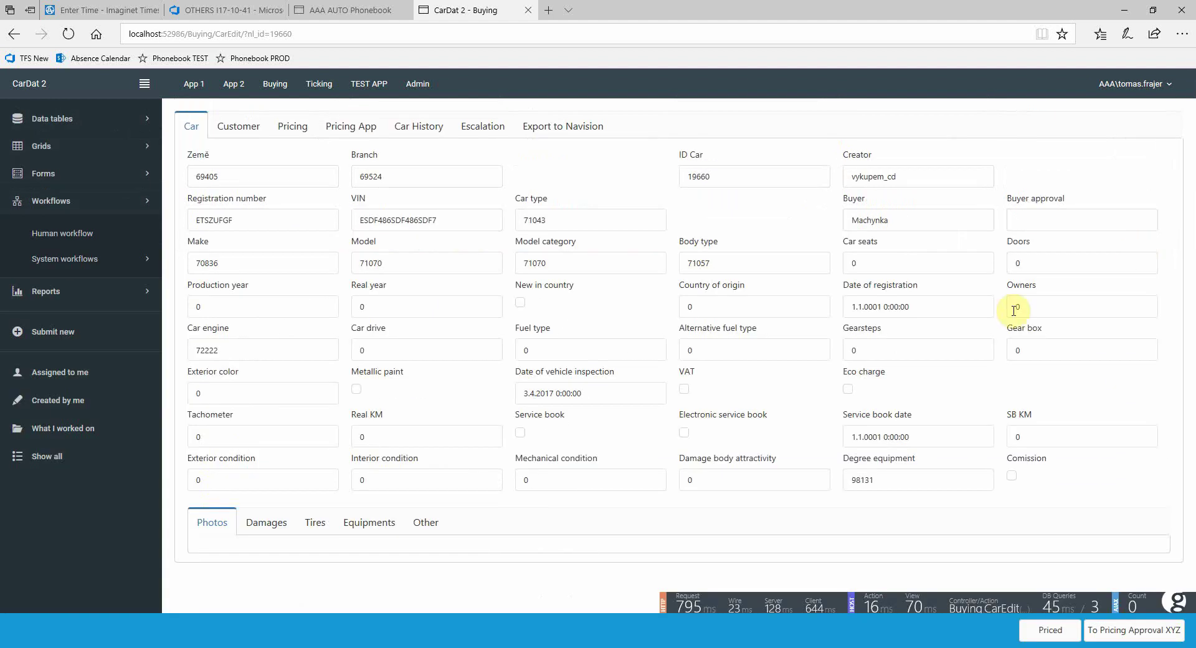
# View the car's Customer details and return to its Car details.
pyautogui.click(248, 127)
pyautogui.click(194, 124)
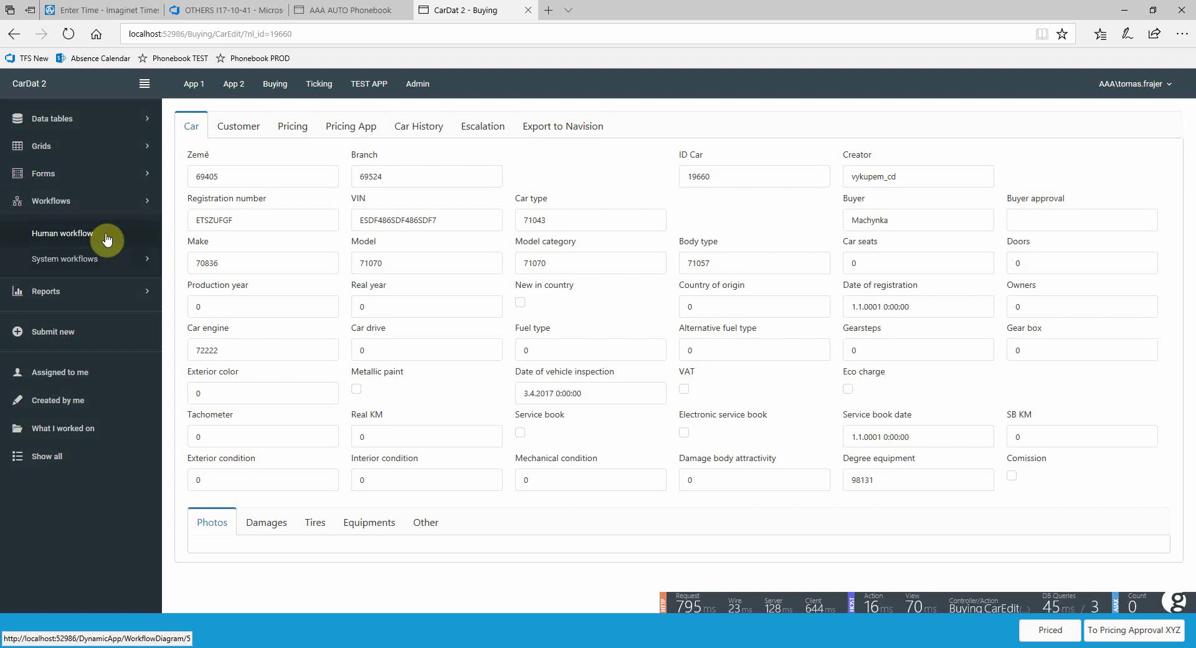
# Review App 1's grid and its Reports, Forms and Grids navigation sections, and open App 2's grid.
pyautogui.click(194, 84)
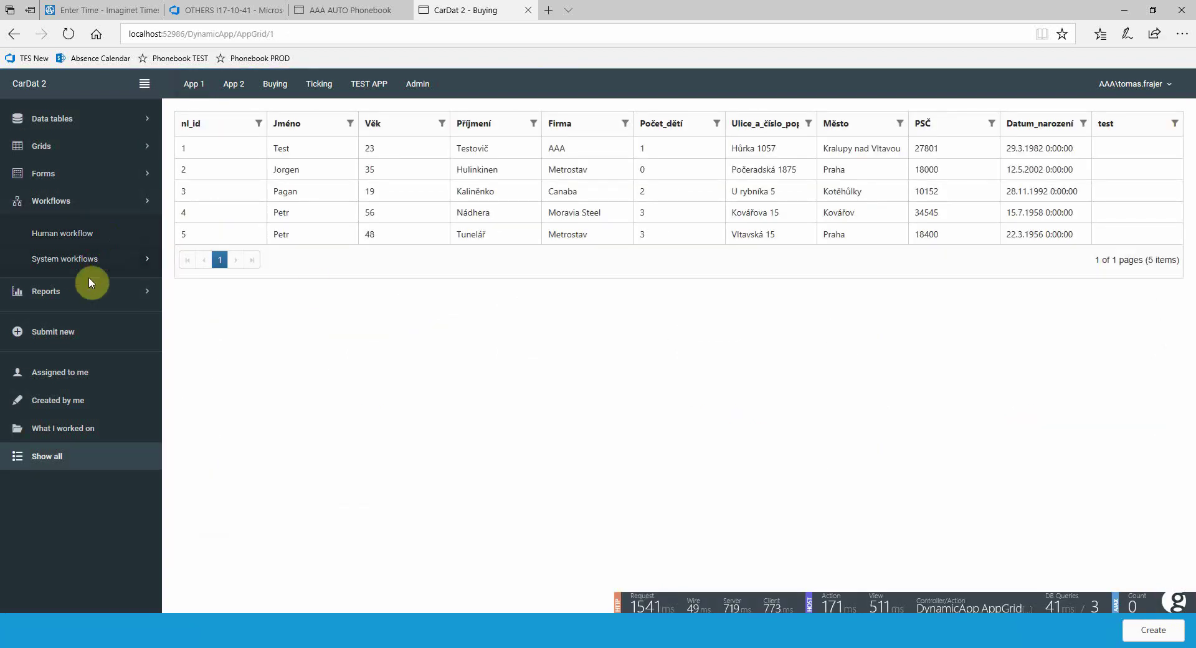
pyautogui.click(45, 293)
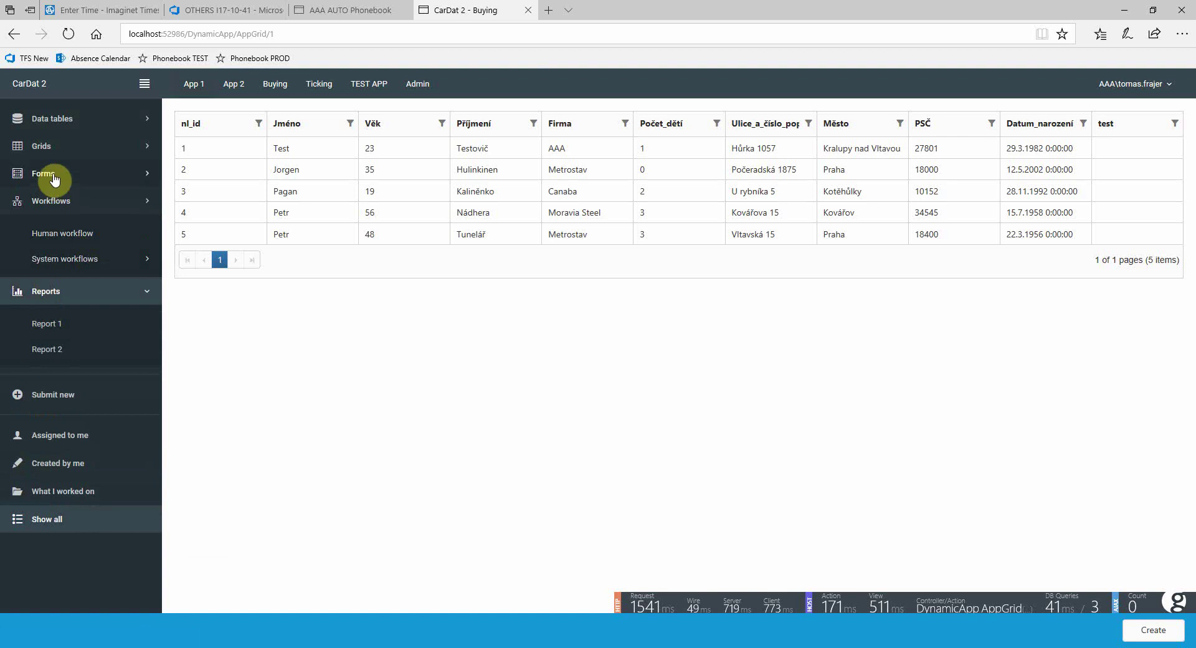
pyautogui.click(54, 175)
pyautogui.click(63, 146)
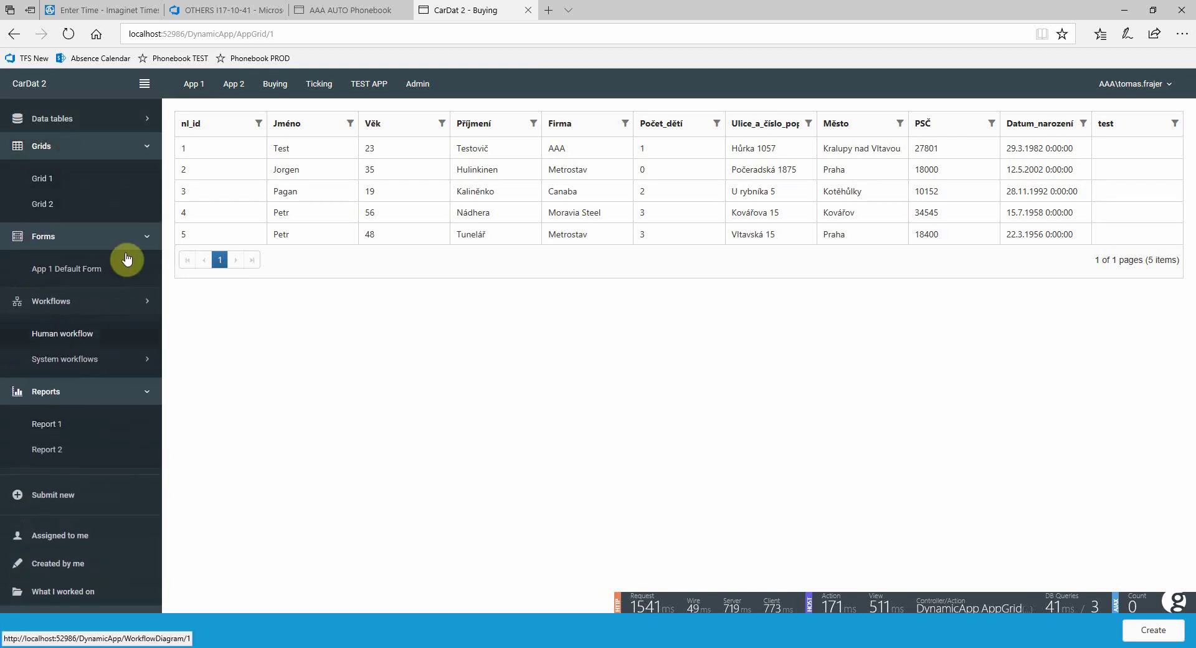
pyautogui.click(233, 83)
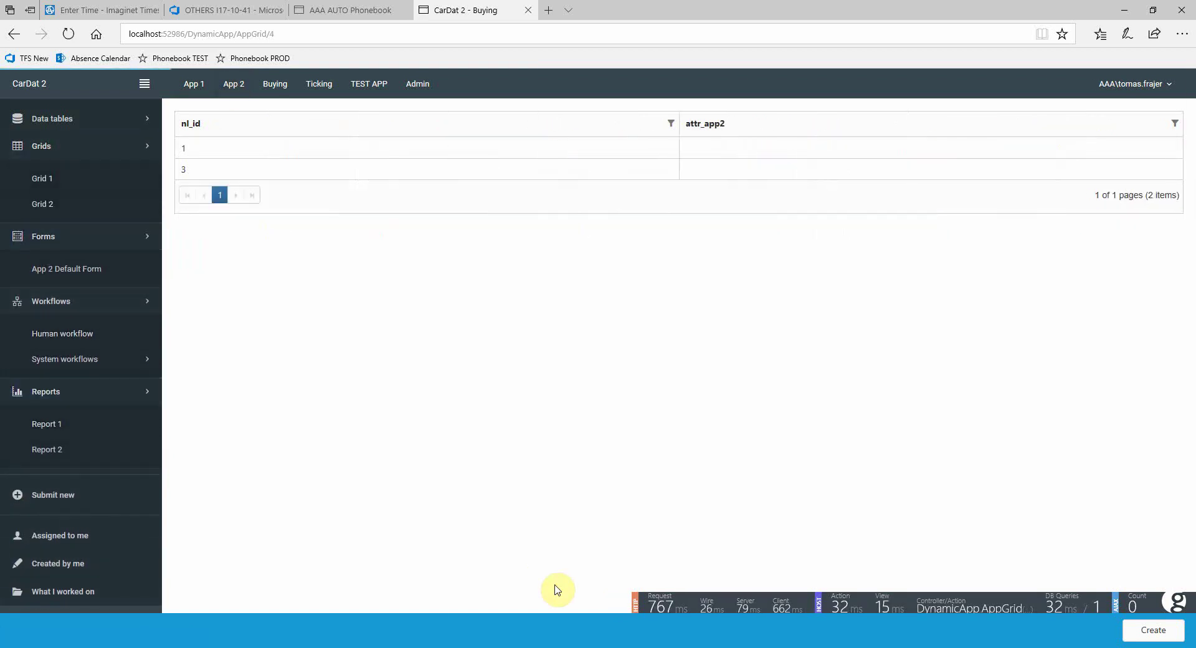
# View the Ticking grid with the side navigation hidden, and check the application's Workflows and Forms sections.
pyautogui.click(139, 84)
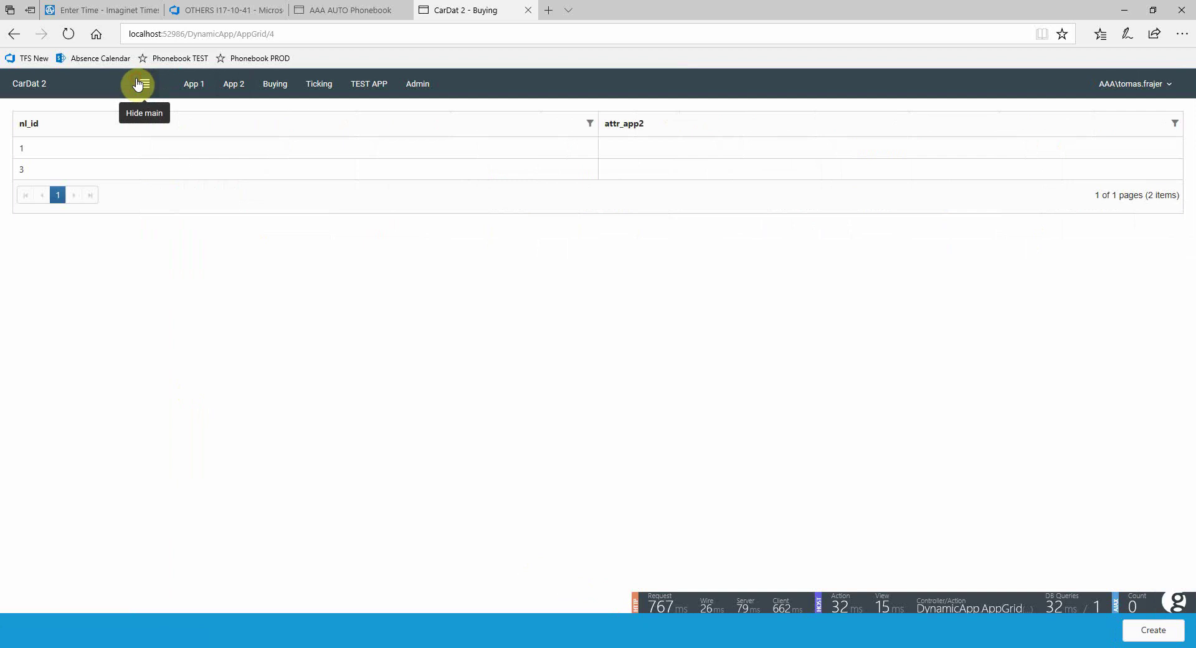
pyautogui.click(318, 84)
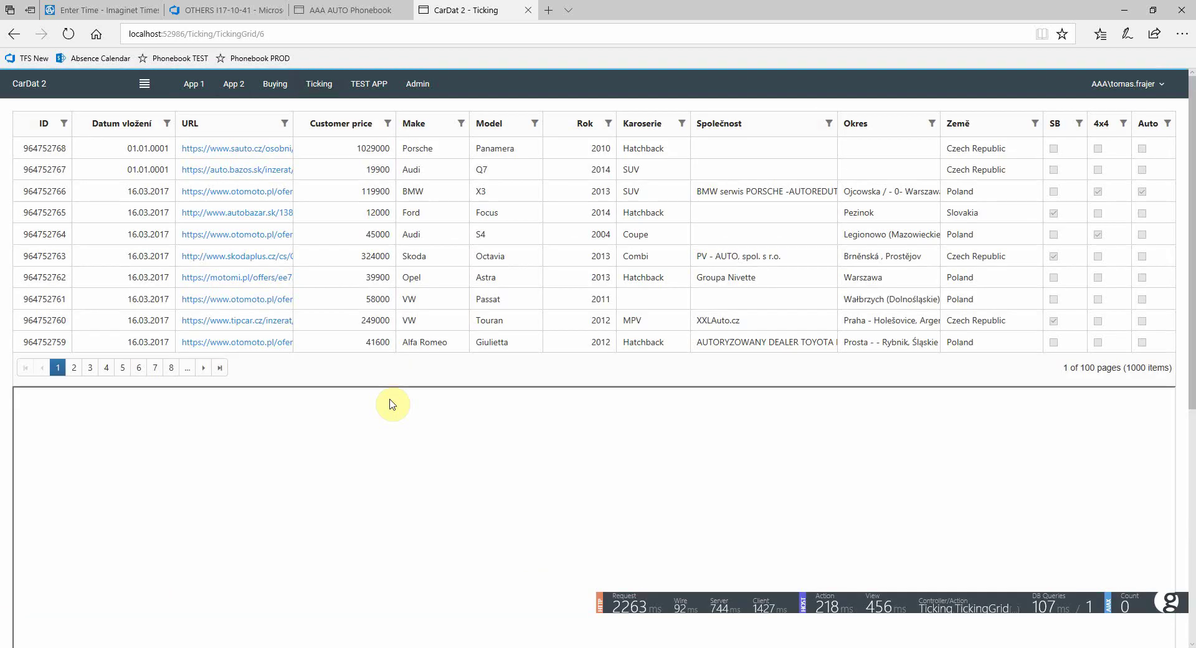
pyautogui.click(143, 84)
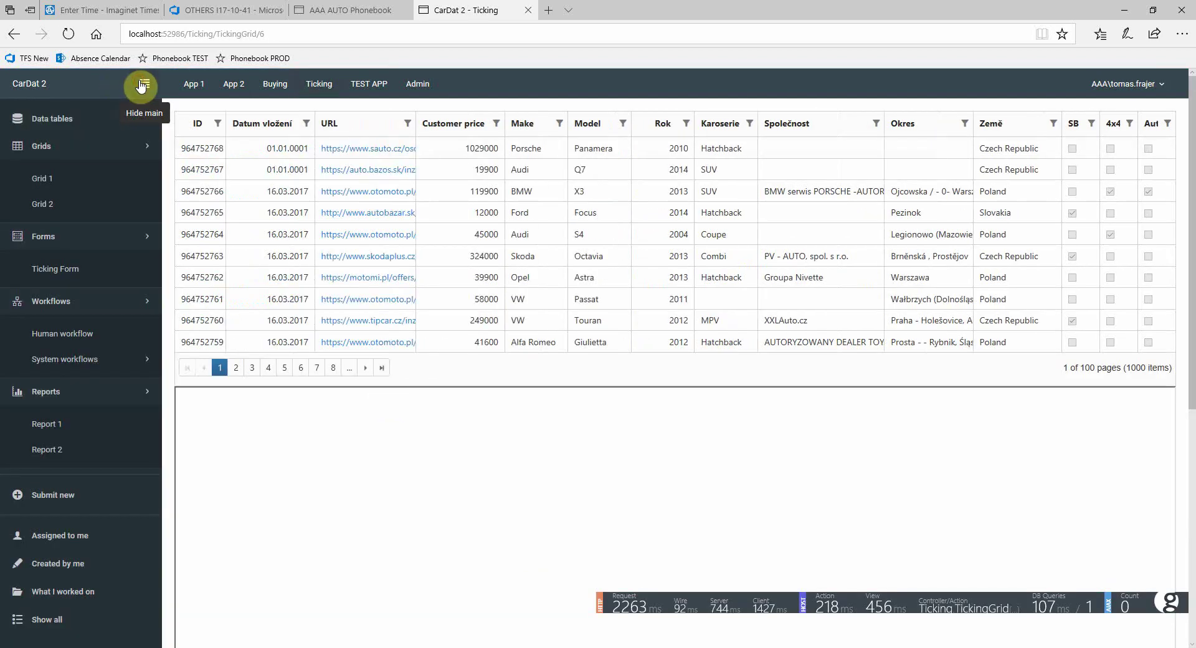
pyautogui.click(69, 301)
pyautogui.click(67, 238)
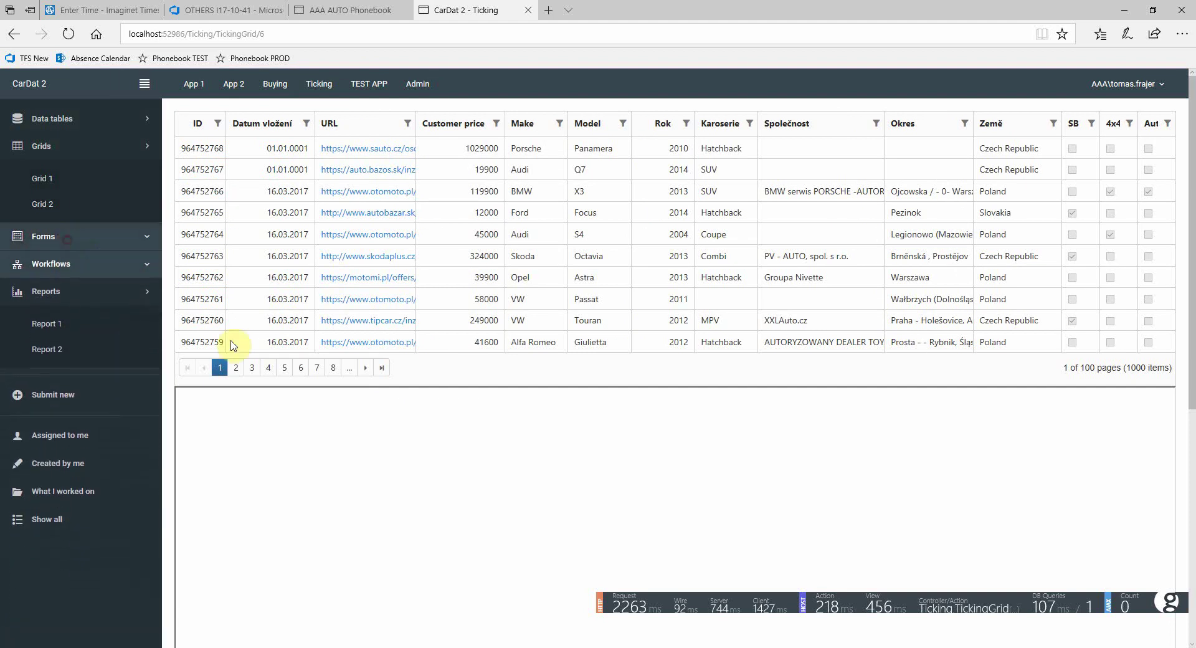
pyautogui.click(144, 83)
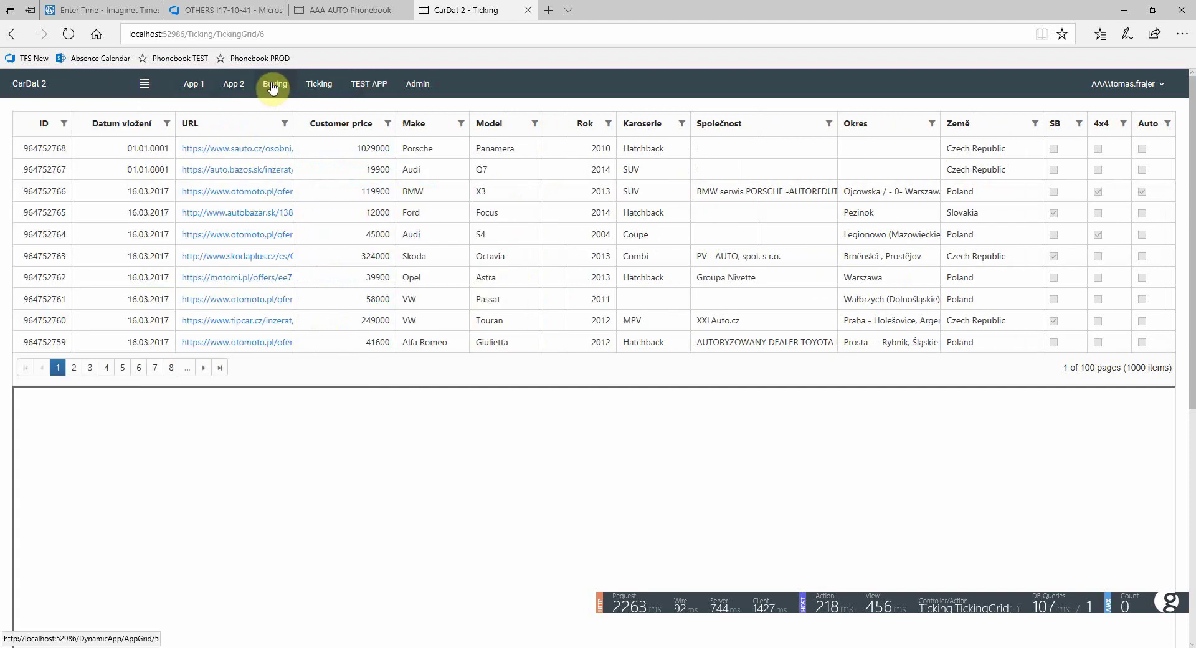
# Return to App 1, show the side navigation and open the application's human workflow diagram.
pyautogui.click(193, 84)
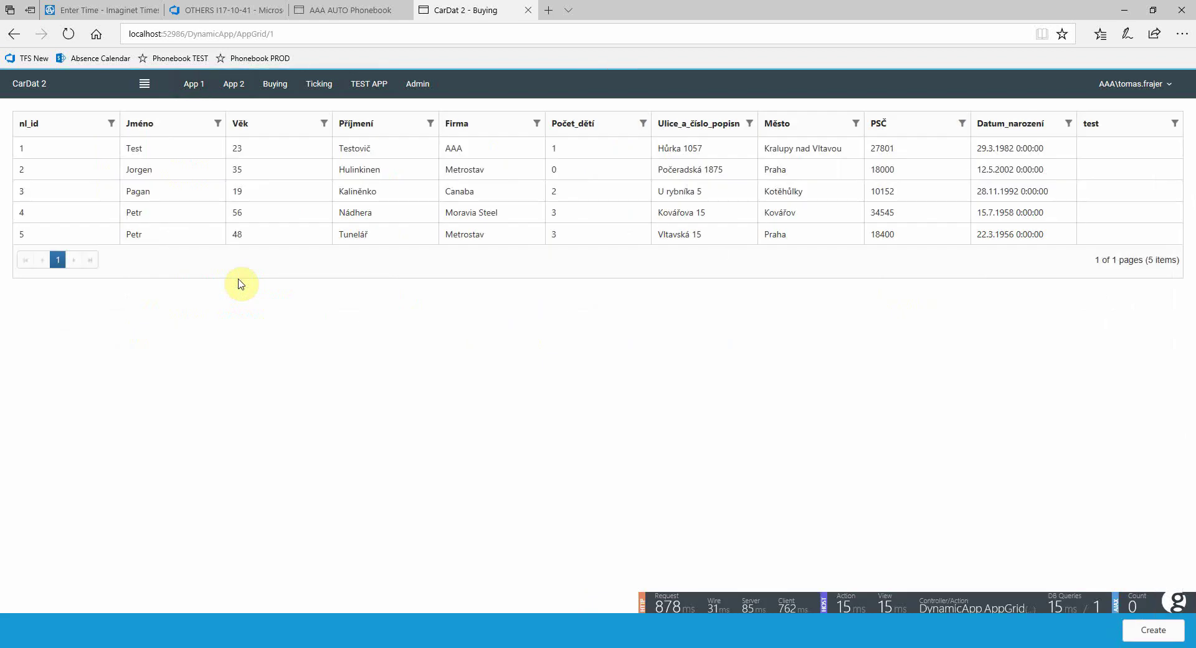
pyautogui.click(144, 85)
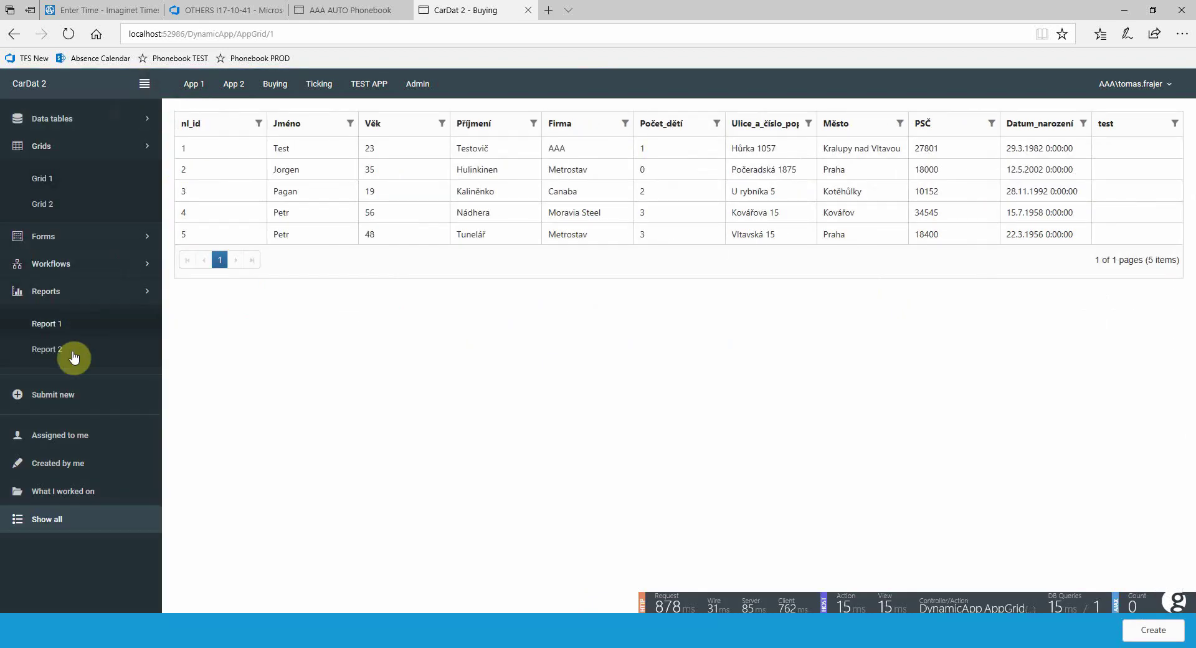
pyautogui.click(63, 264)
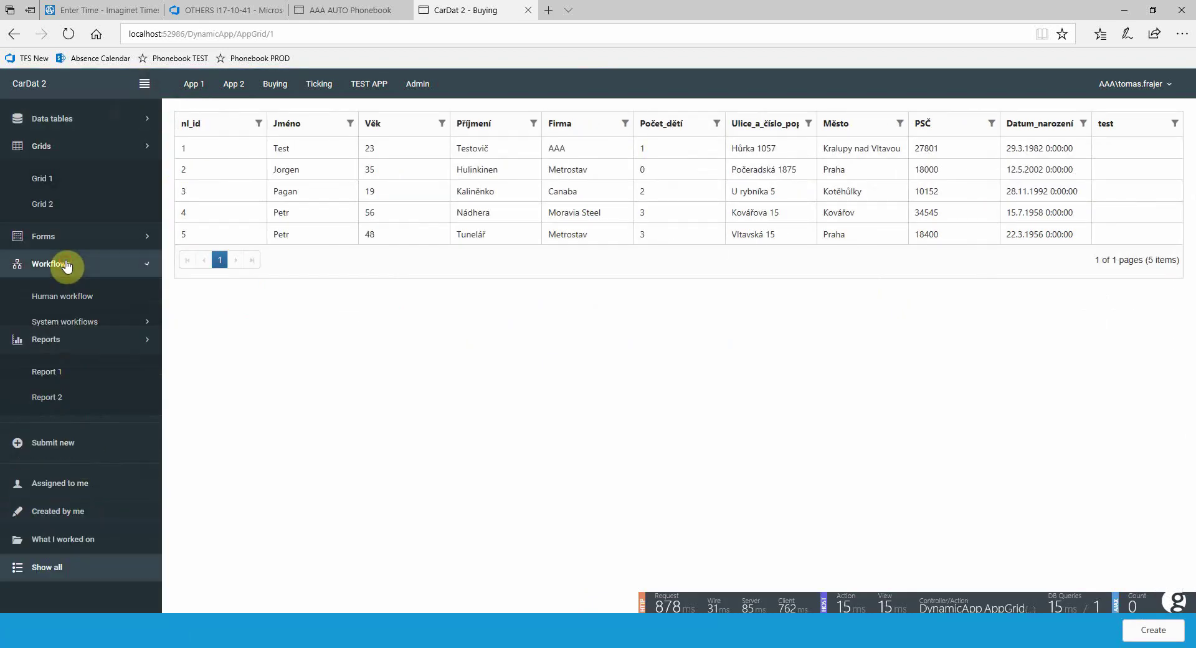
pyautogui.click(194, 84)
pyautogui.click(70, 296)
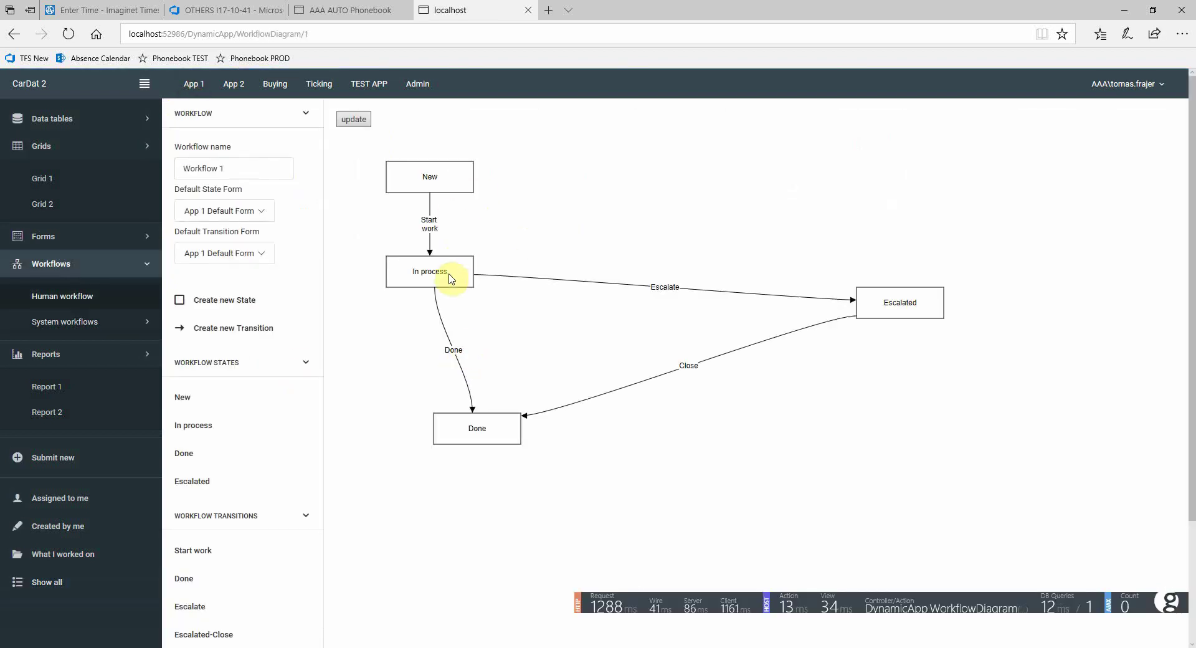
# Examine the In process, Escalated and Done states in the Workflow 1 diagram by selecting each one.
pyautogui.click(447, 272)
pyautogui.click(875, 302)
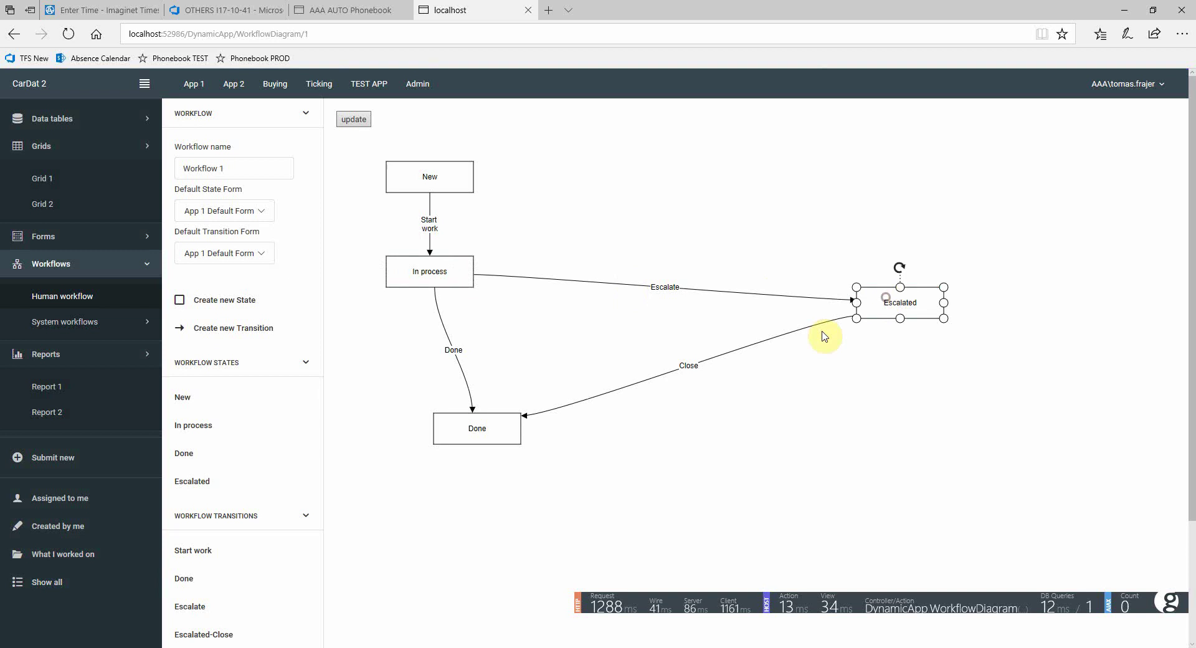
pyautogui.click(476, 430)
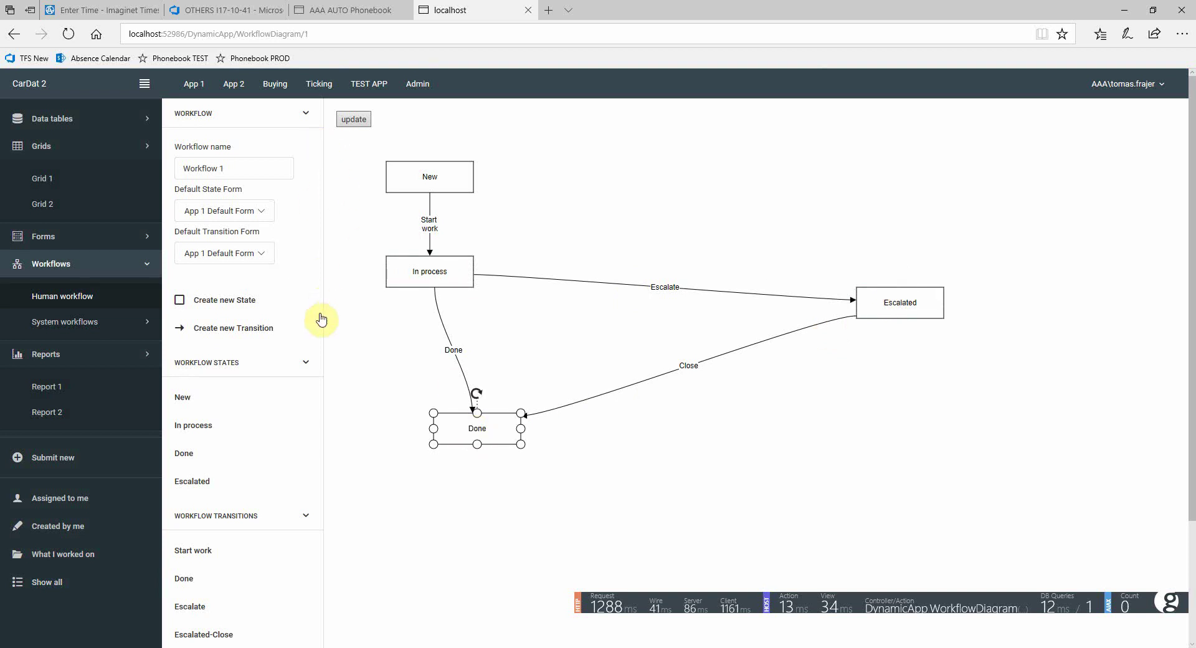
# Open the form for submitting a new App 1 item and look over its Firma and Jméno fields.
pyautogui.click(53, 459)
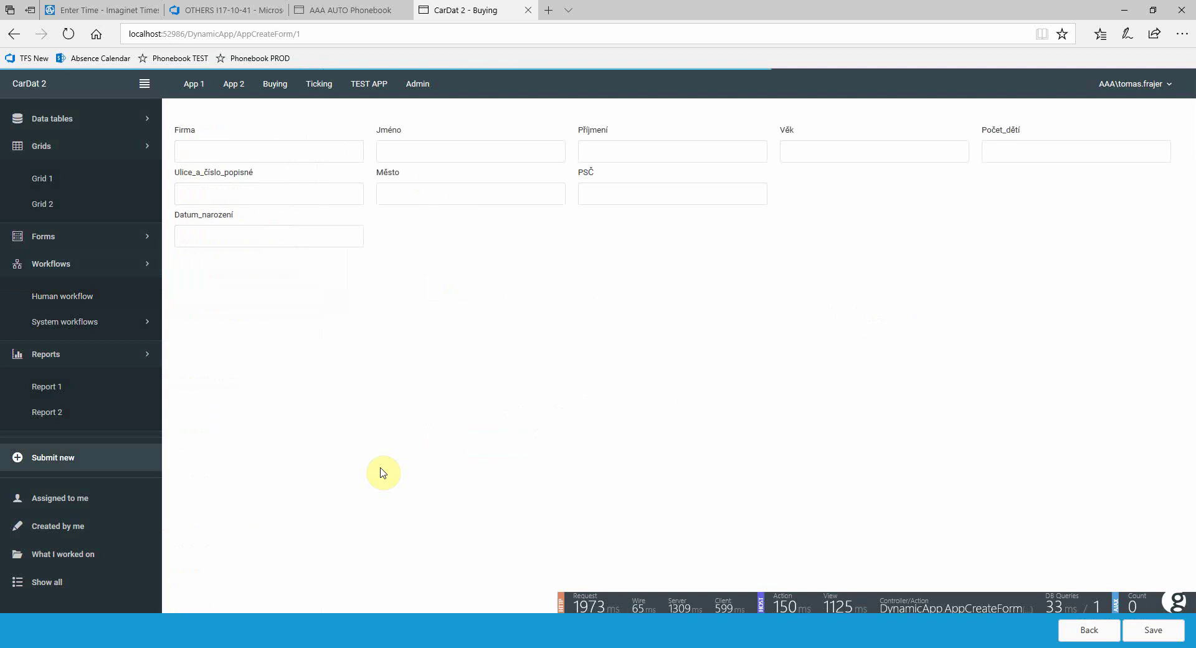
pyautogui.click(283, 146)
pyautogui.click(405, 147)
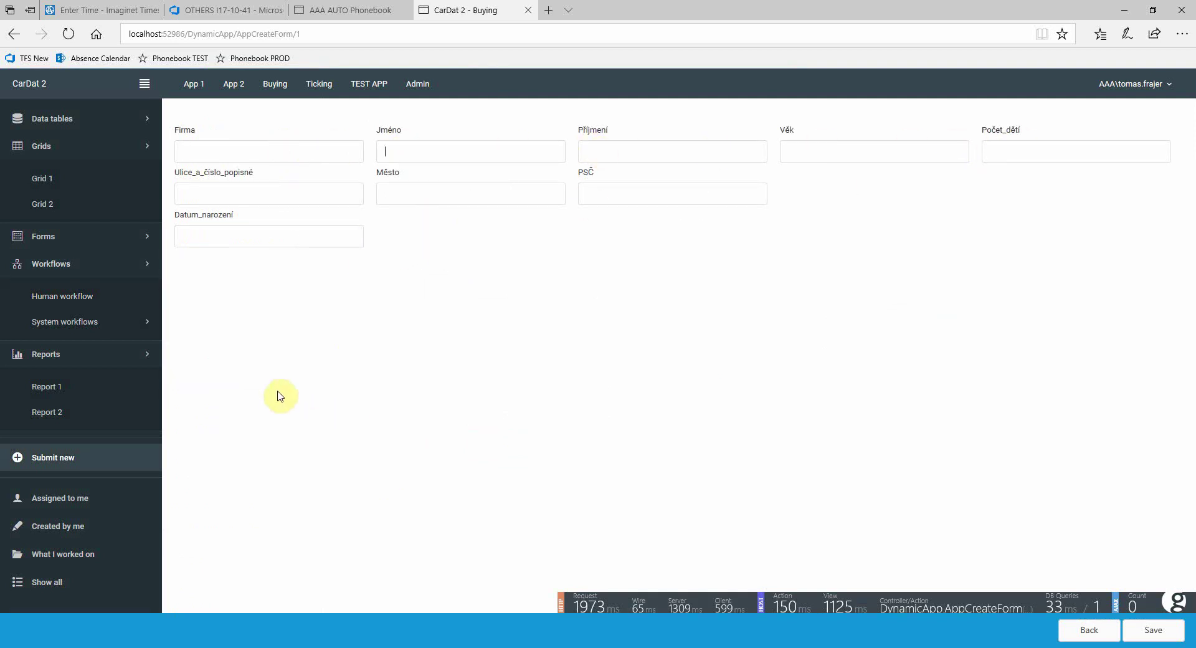
pyautogui.click(54, 182)
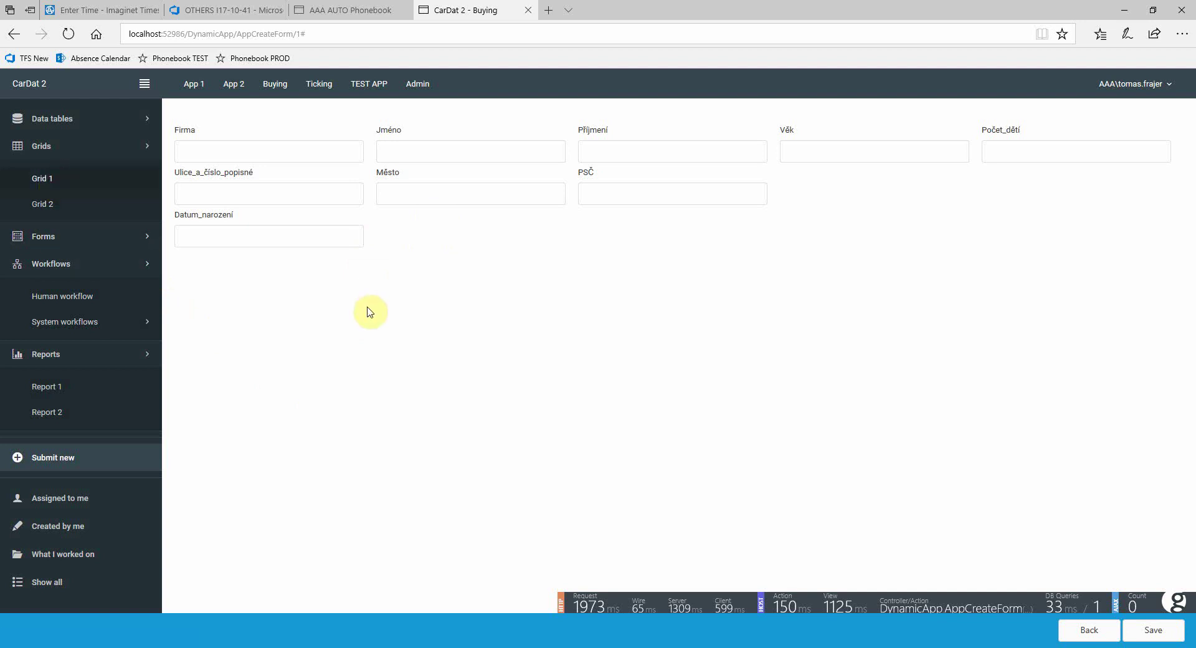
# Open the data attributes of App 1's primary application table and select the Počet_dětí attribute.
pyautogui.click(110, 120)
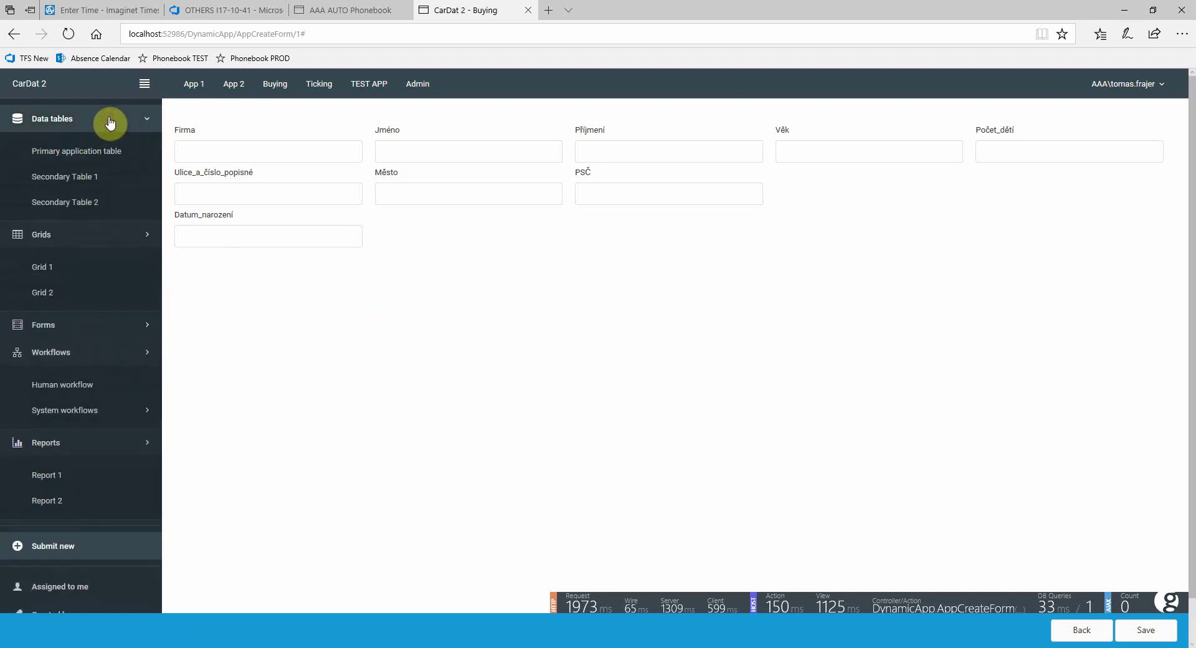
pyautogui.click(97, 152)
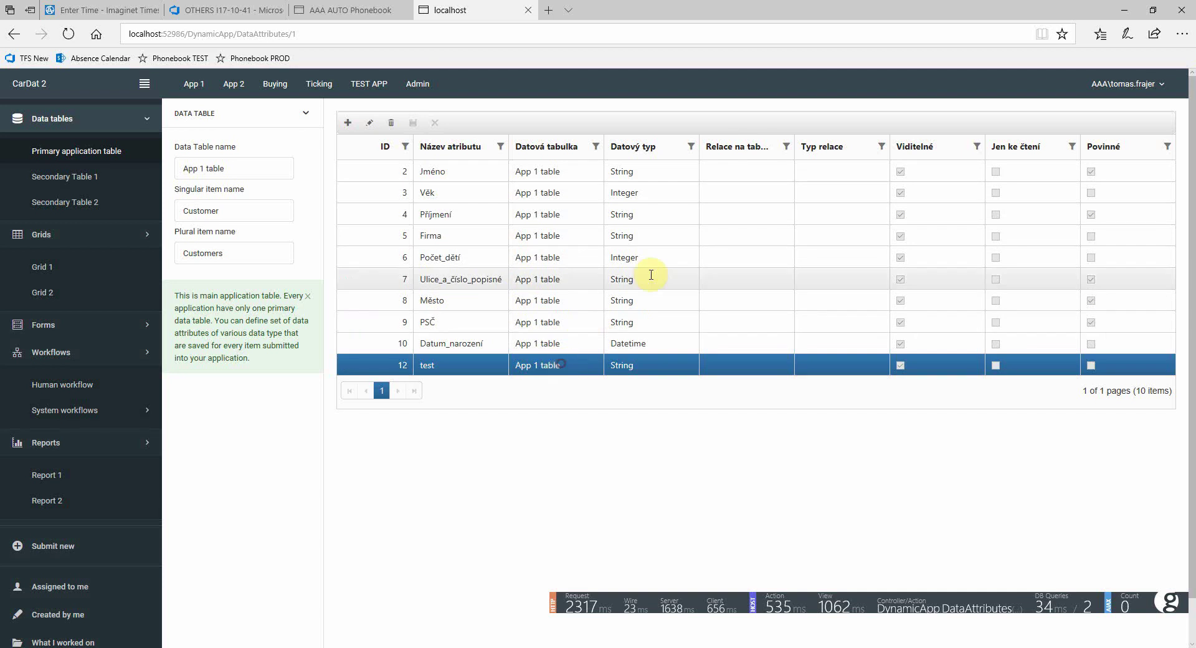
pyautogui.click(661, 258)
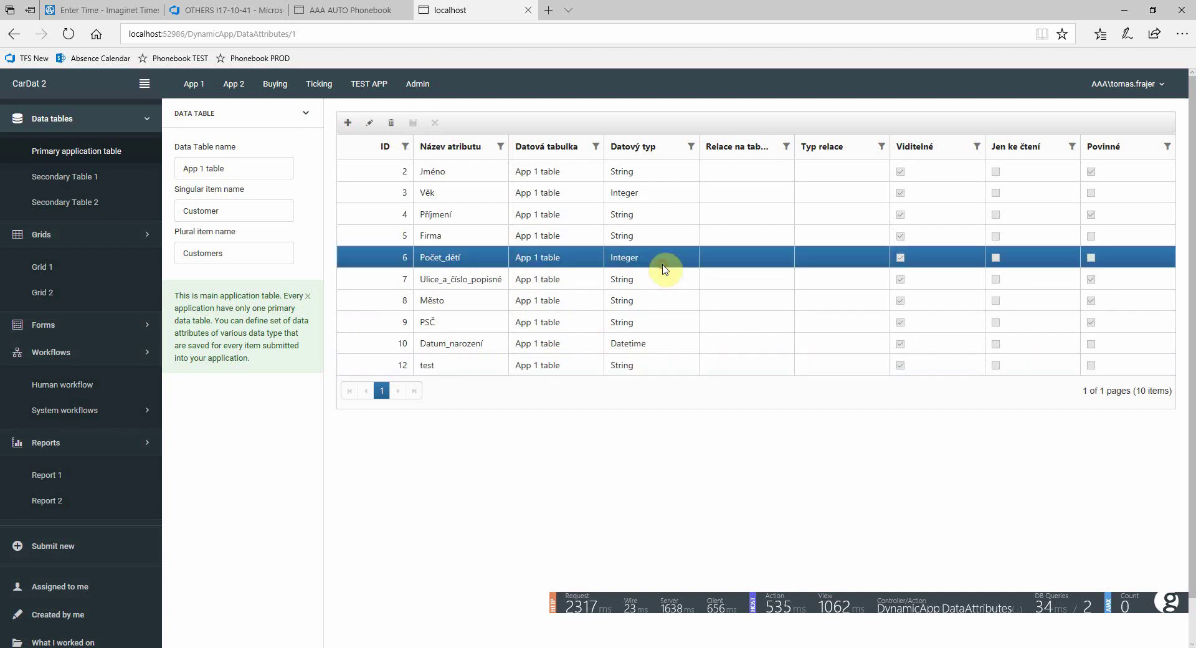
# Open the Věk attribute for editing and look through the available data types.
pyautogui.doubleClick(690, 195)
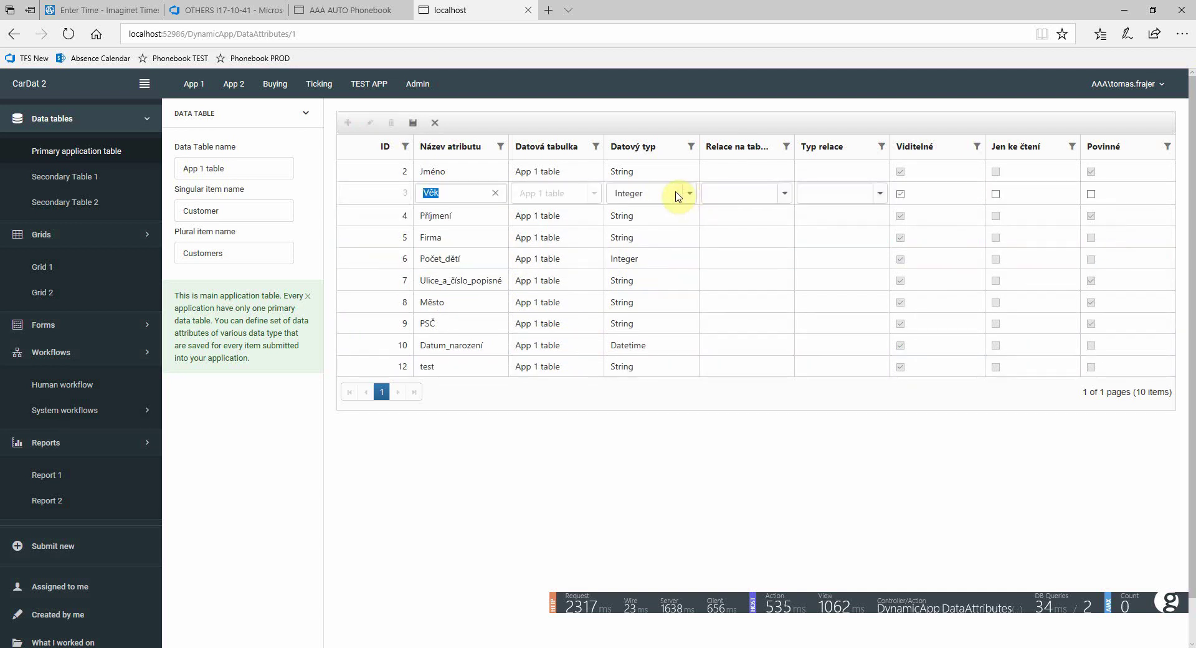
pyautogui.click(689, 193)
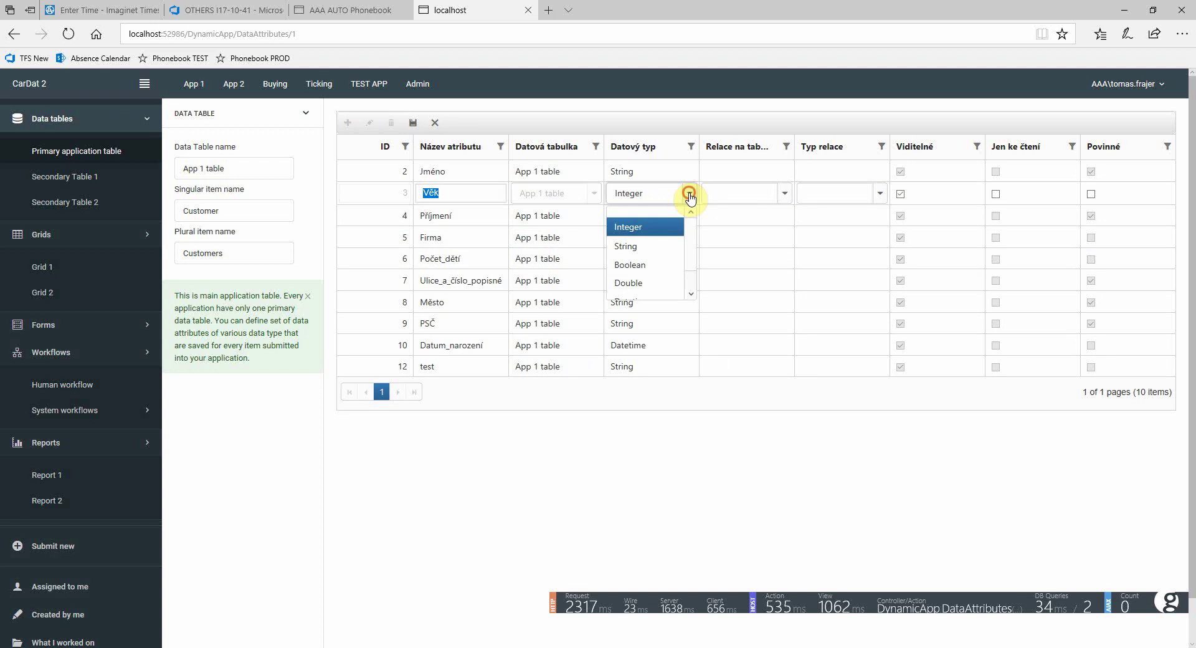
pyautogui.click(689, 195)
pyautogui.click(689, 195)
pyautogui.scroll(-1, 686, 245)
pyautogui.scroll(1, 688, 239)
# Review the related-table, relation-type and read-only options for the Věk attribute.
pyautogui.click(726, 196)
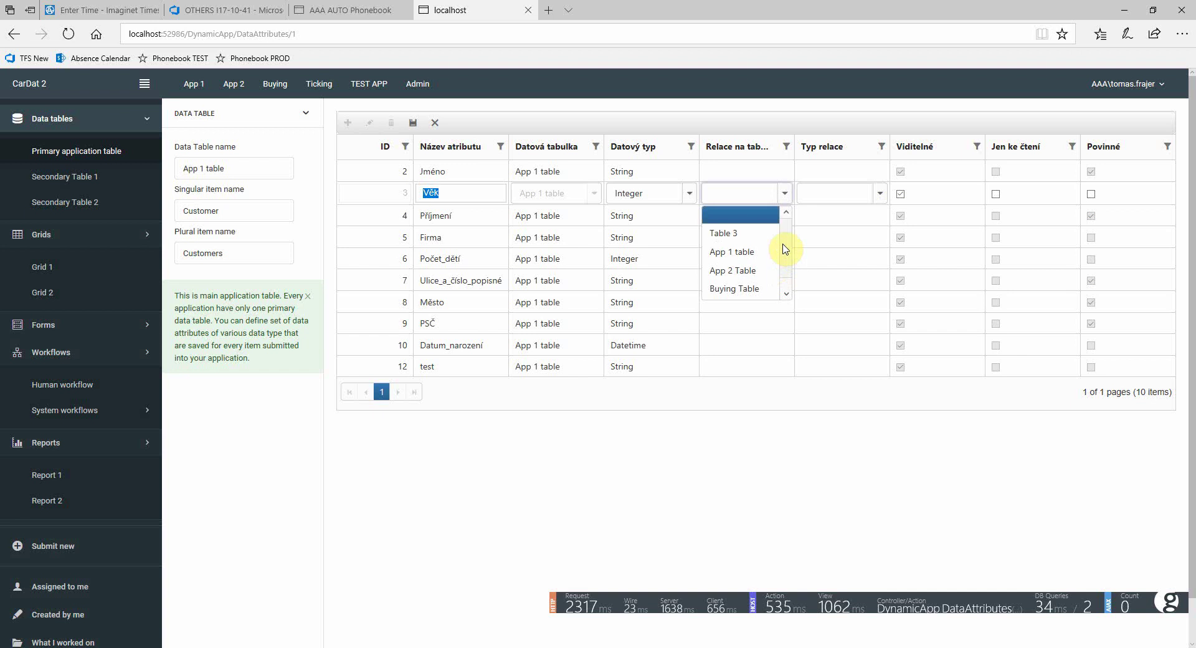
pyautogui.click(878, 194)
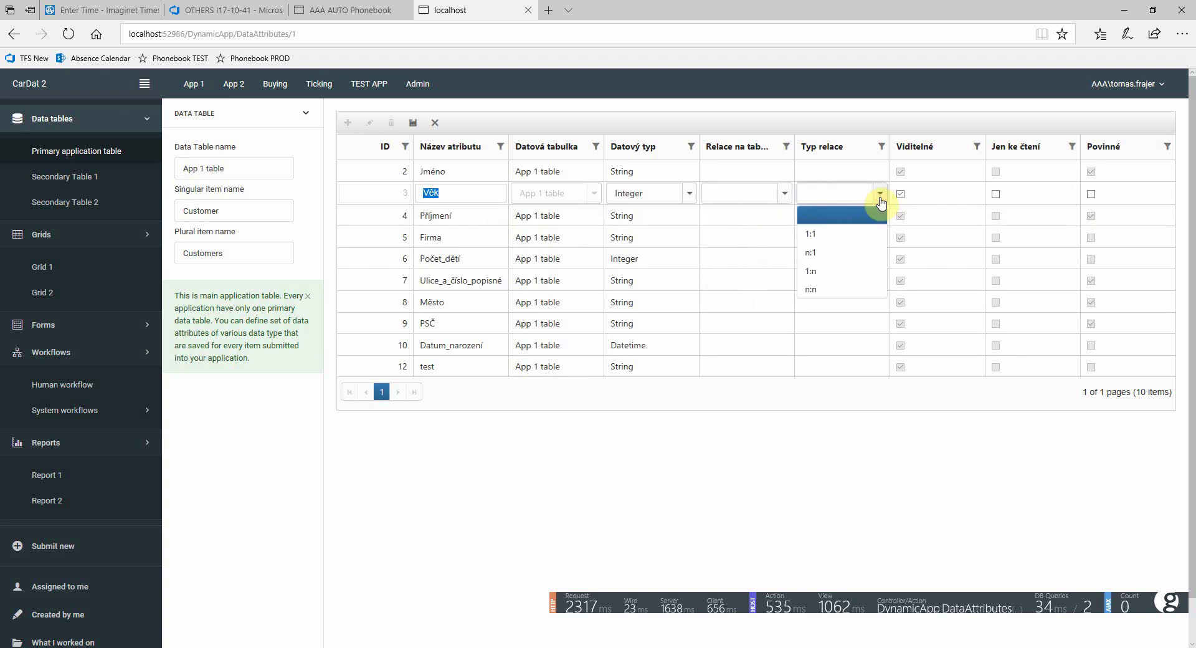
pyautogui.click(879, 195)
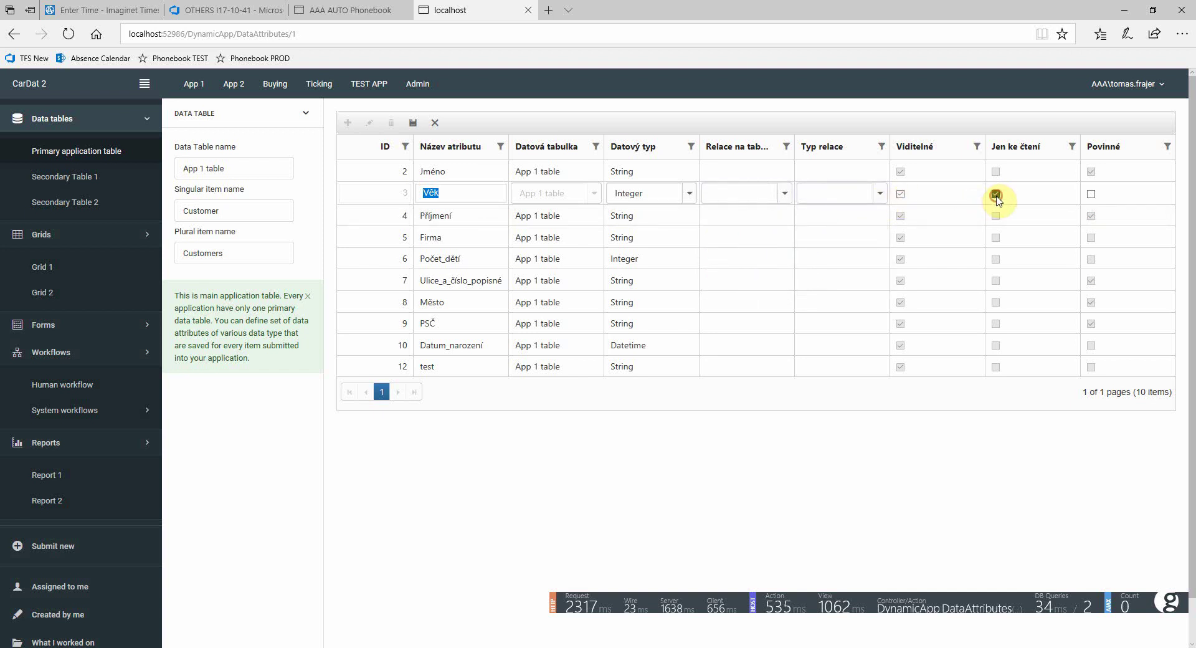
pyautogui.click(596, 433)
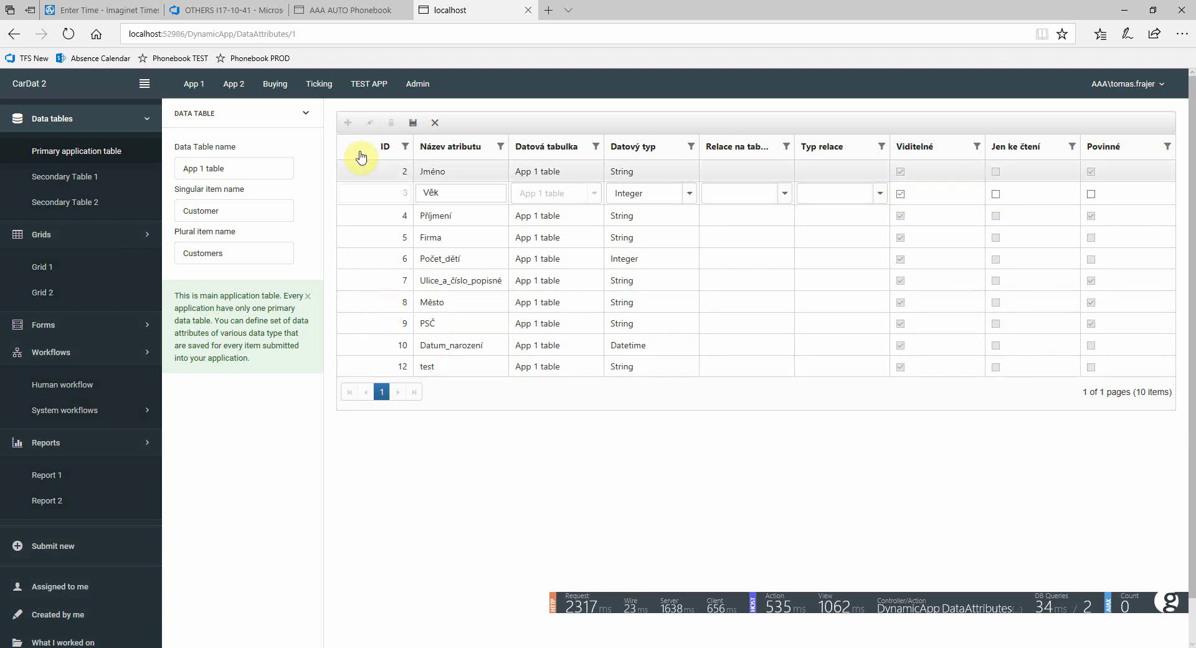
# Switch to the Ticking application and open the Hyundai i30 ticker from page 4 of its grid.
pyautogui.click(319, 83)
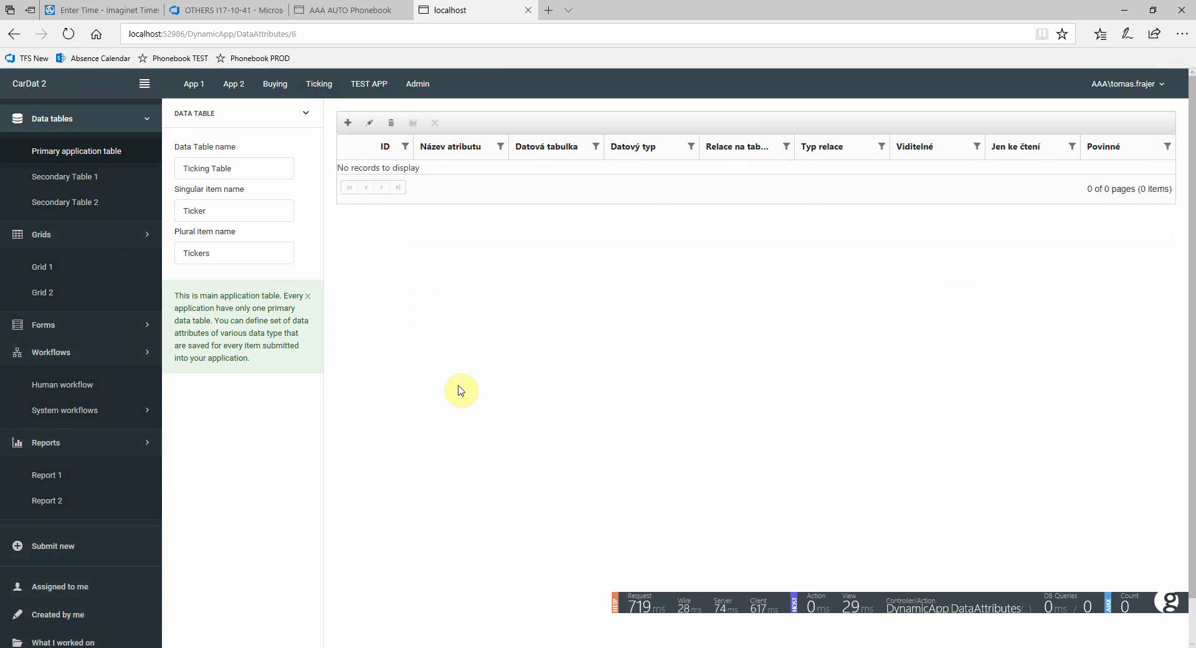
pyautogui.scroll(-1, 125, 536)
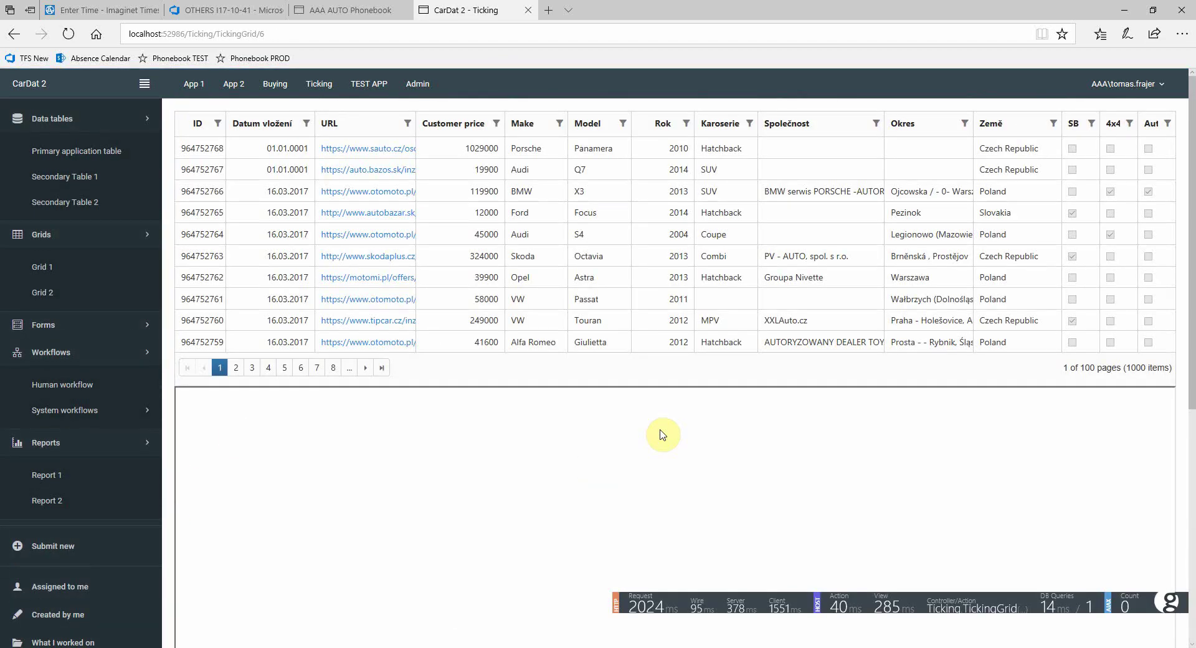
pyautogui.click(269, 369)
pyautogui.click(463, 234)
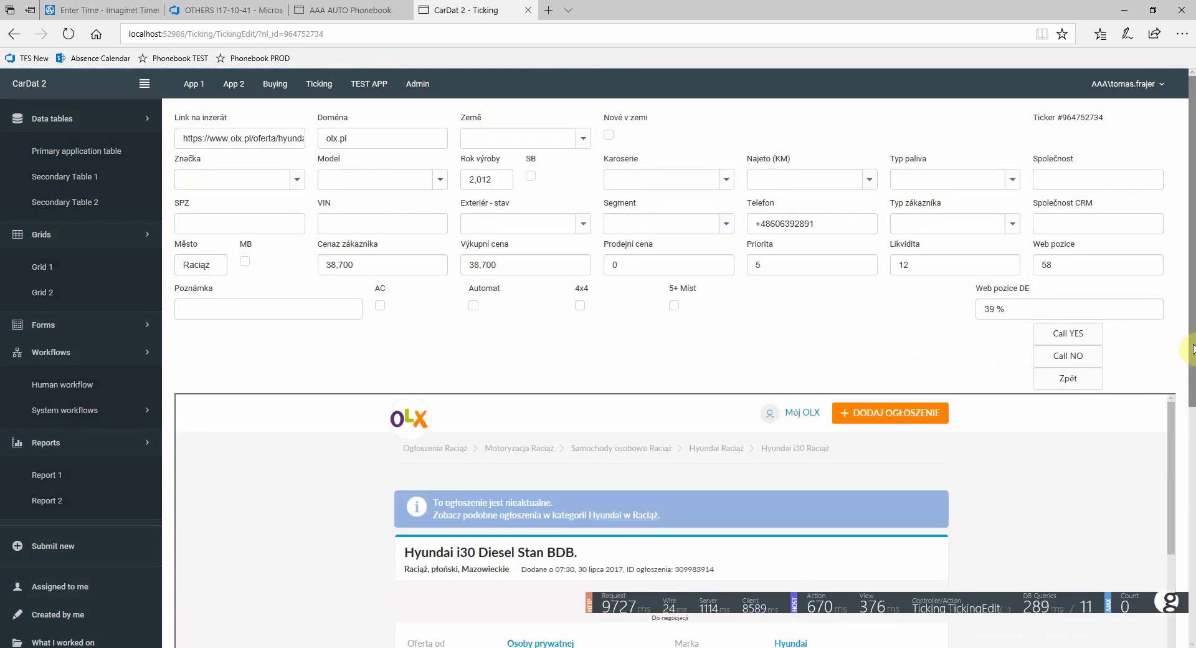
# Look over the ticker form with its embedded OLX advertisement and browse the Karoserie options.
pyautogui.moveTo(1191, 349); pyautogui.dragTo(1190, 600)
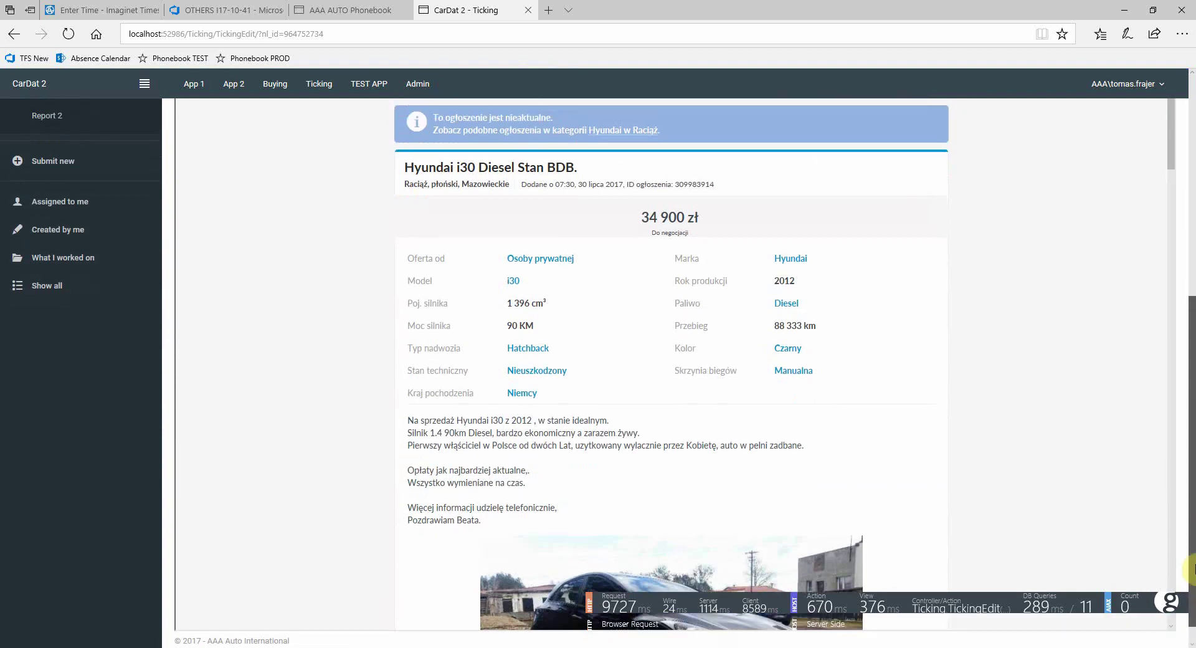
pyautogui.moveTo(1168, 163)
pyautogui.mouseDown()
pyautogui.moveTo(1167, 274)
pyautogui.moveTo(1168, 163)
pyautogui.mouseUp()
pyautogui.moveTo(1189, 336); pyautogui.dragTo(1183, 90)
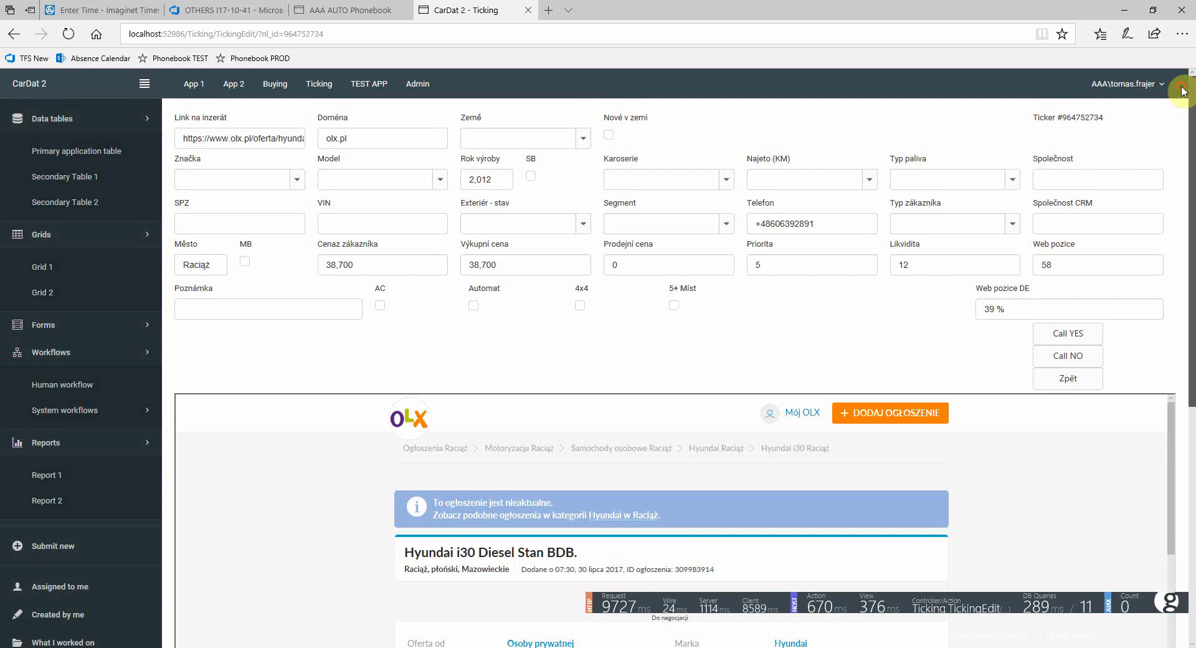
pyautogui.click(726, 187)
pyautogui.moveTo(726, 221)
pyautogui.mouseDown()
pyautogui.moveTo(731, 274)
pyautogui.moveTo(726, 213)
pyautogui.mouseUp()
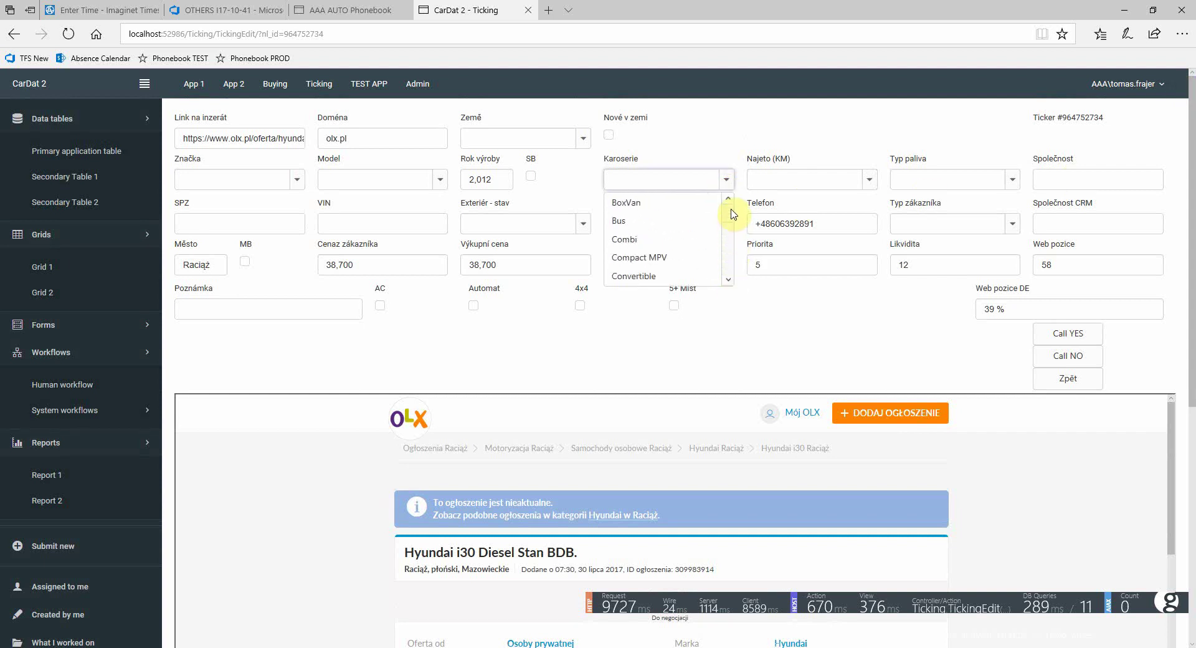
# Examine the SQL queries executed for the ticker form in the Glimpse diagnostics, then close the details.
pyautogui.click(1169, 605)
pyautogui.moveTo(1182, 366); pyautogui.dragTo(1162, 353)
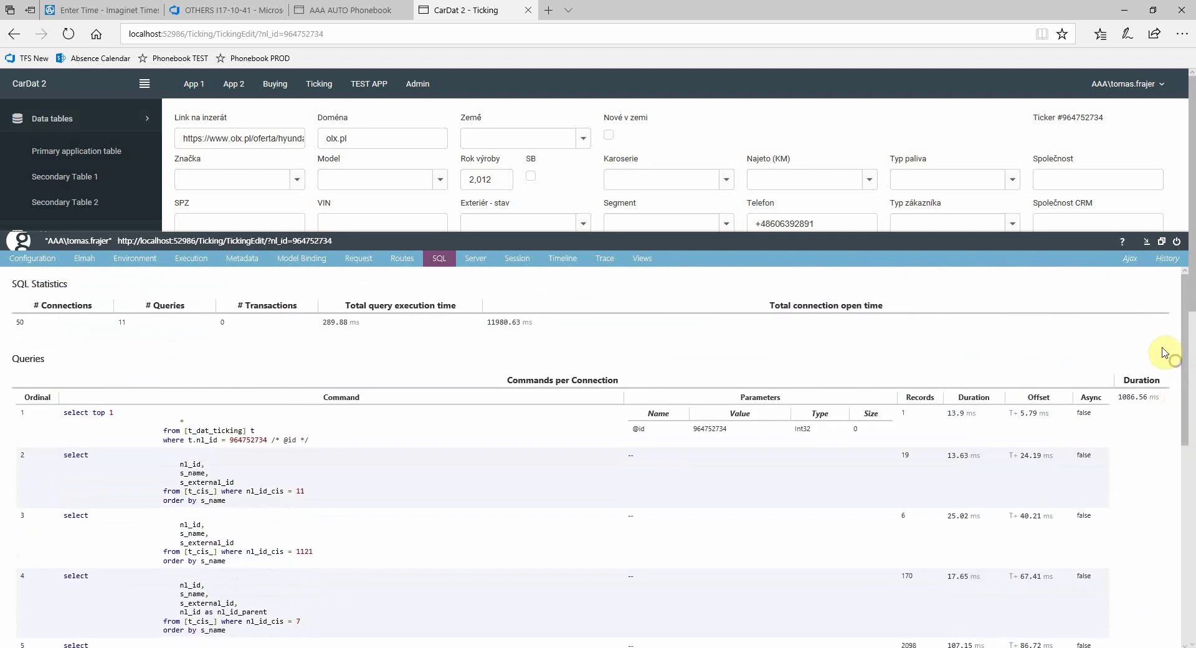
pyautogui.click(1146, 241)
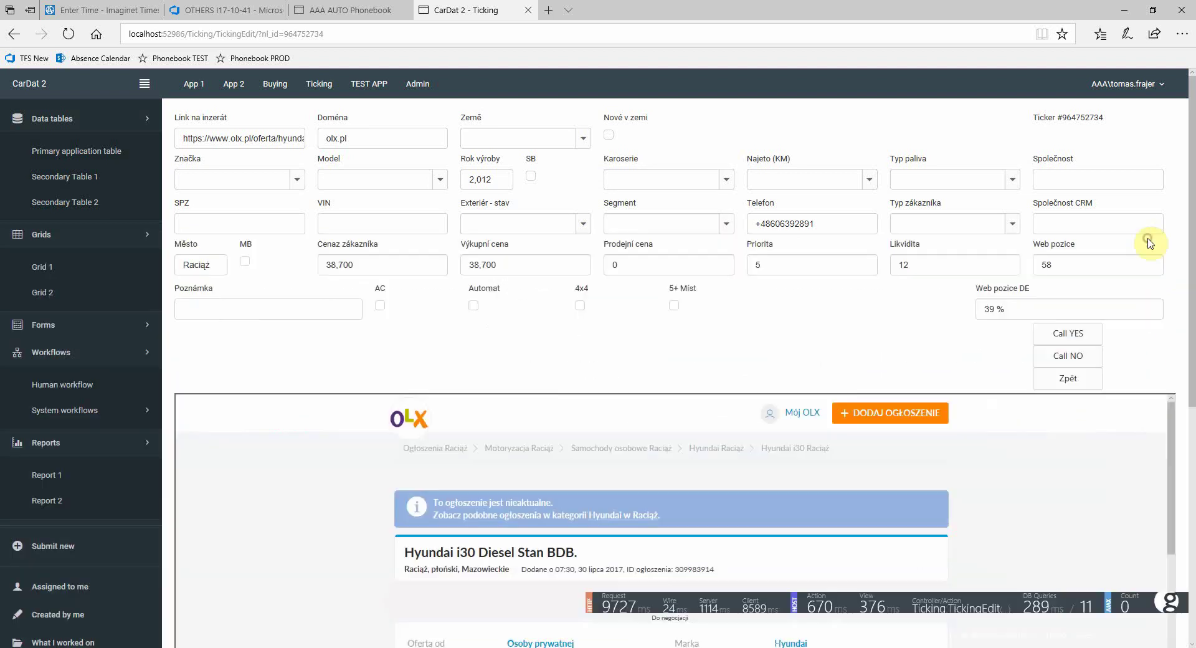
# Reload the ticker form, check the server-side summary and SQL query details for the new request, and close the details.
pyautogui.click(97, 35)
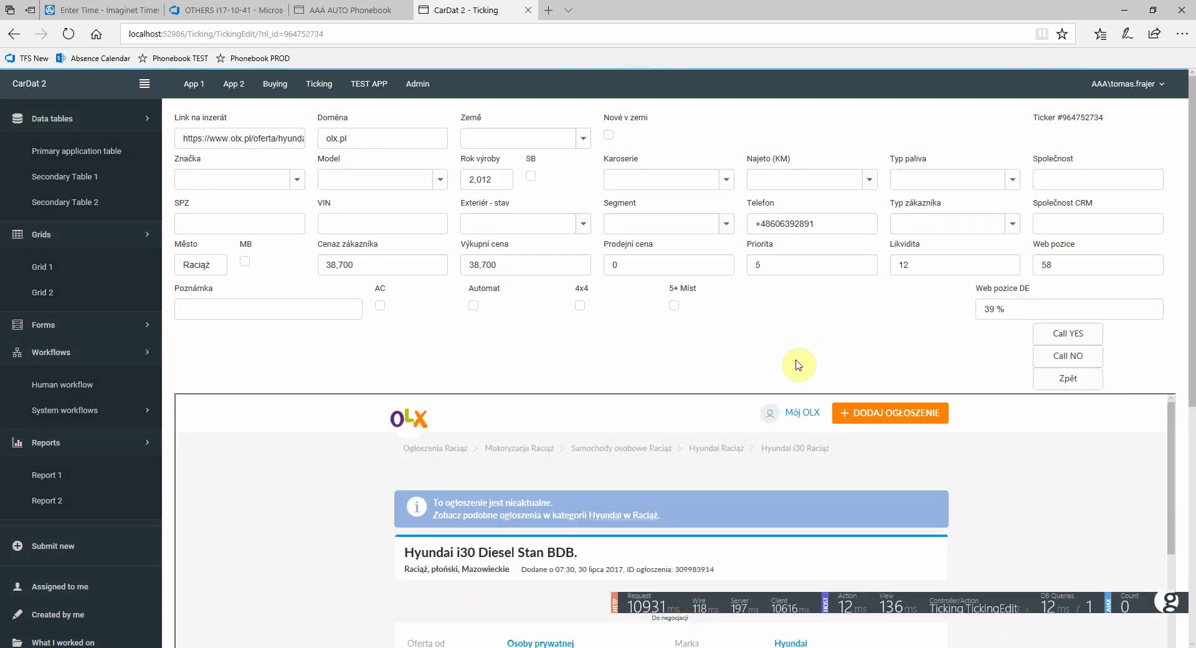
pyautogui.moveTo(1059, 607)
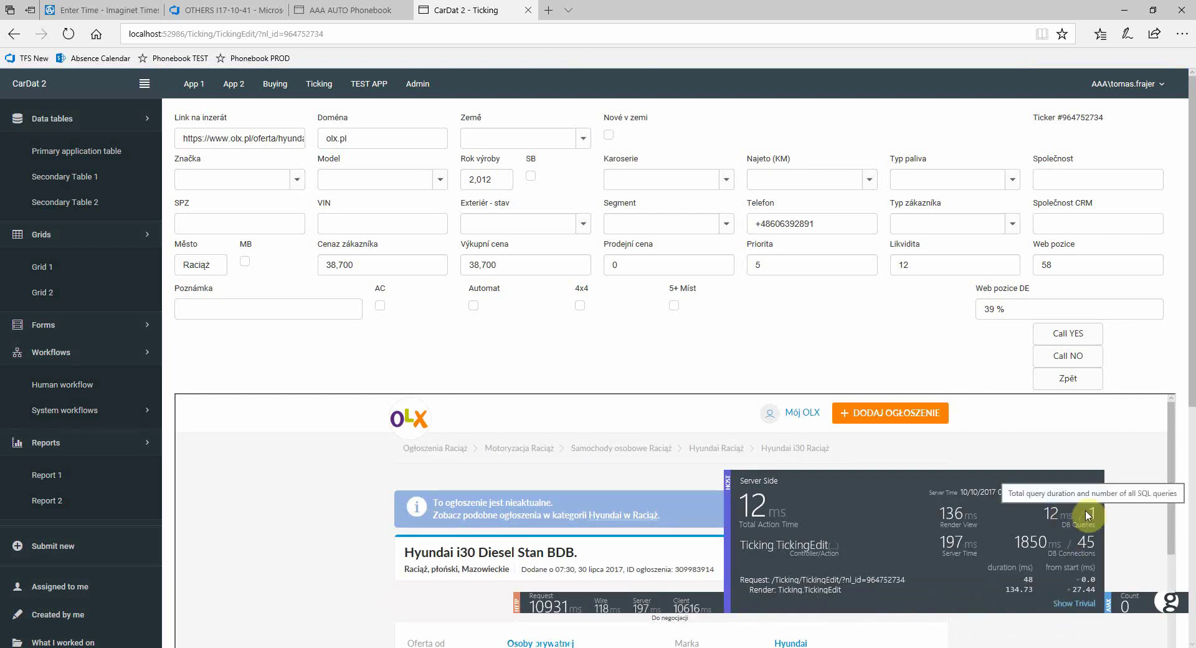
pyautogui.click(1164, 601)
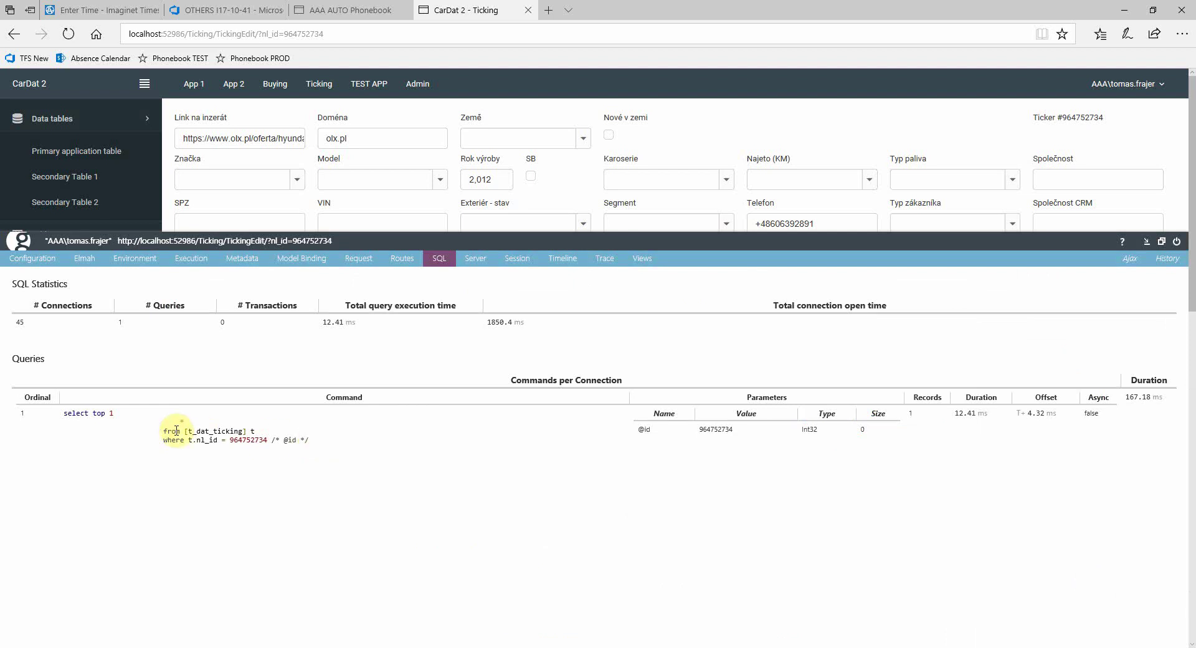
pyautogui.click(1147, 243)
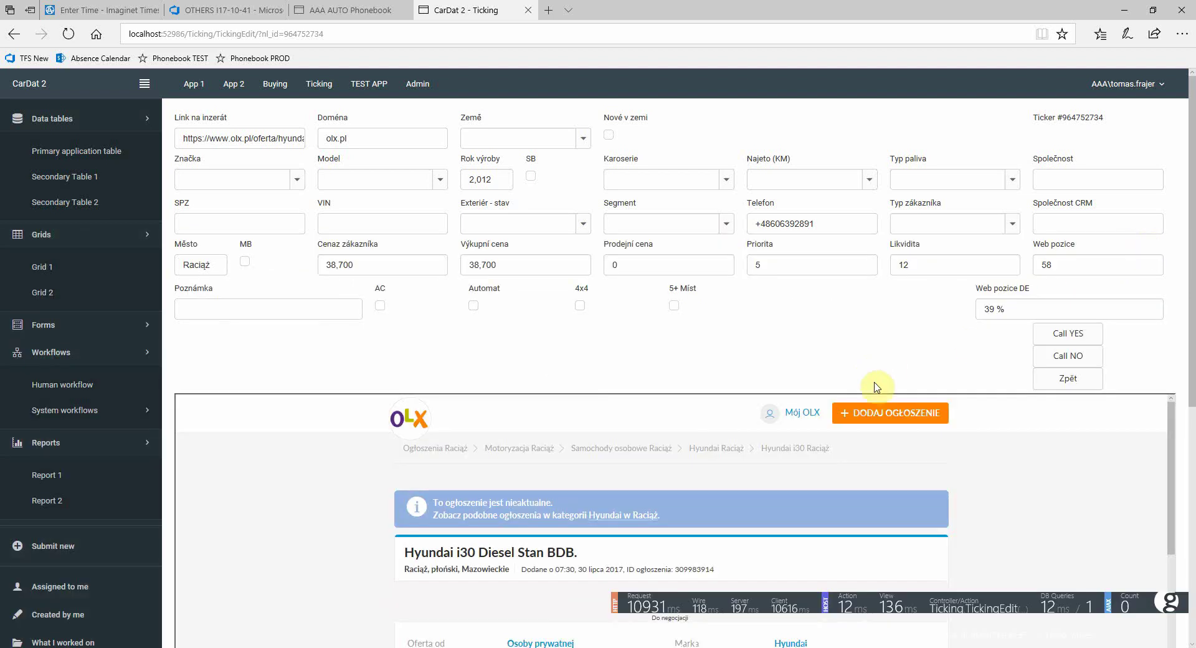